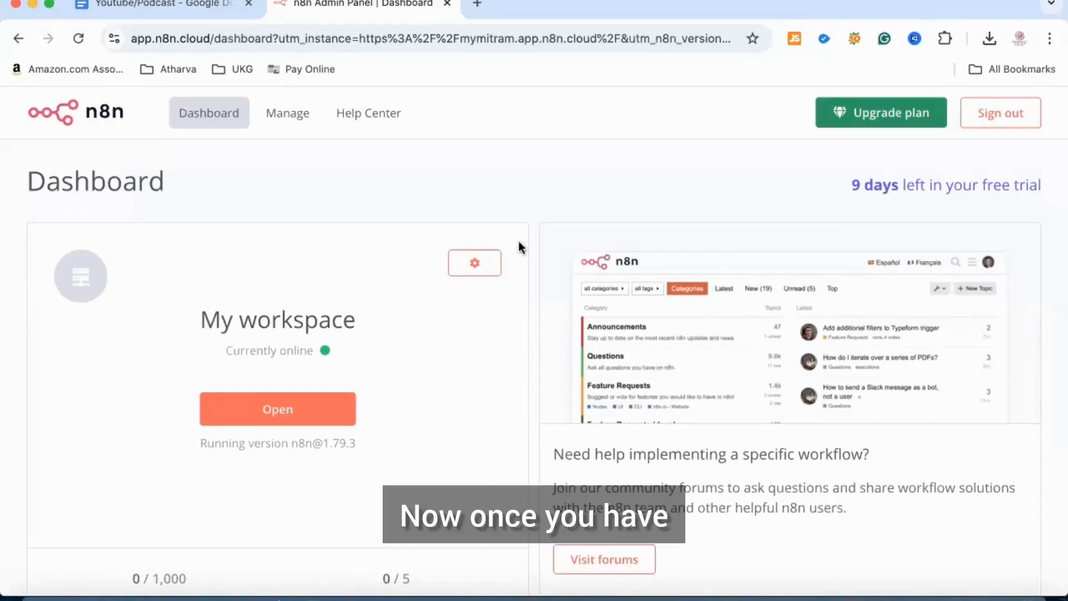
Open the My workspace instance from the dashboard and create a new workflow
{"action": "scroll", "coordinate": [513, 386], "scroll_direction": "down", "scroll_amount": 1}
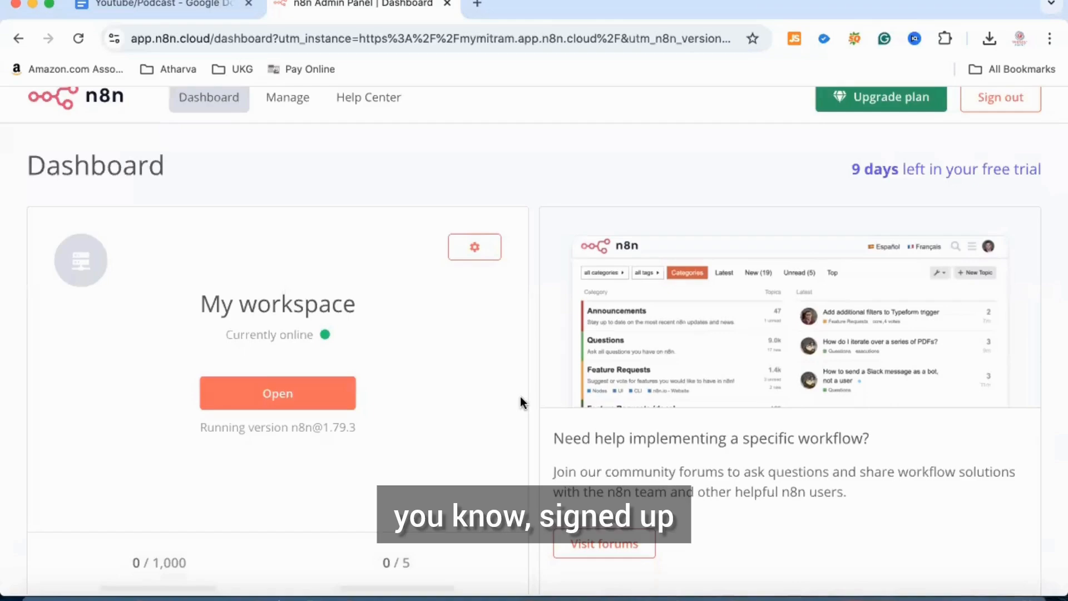
{"action": "left_click", "coordinate": [294, 392]}
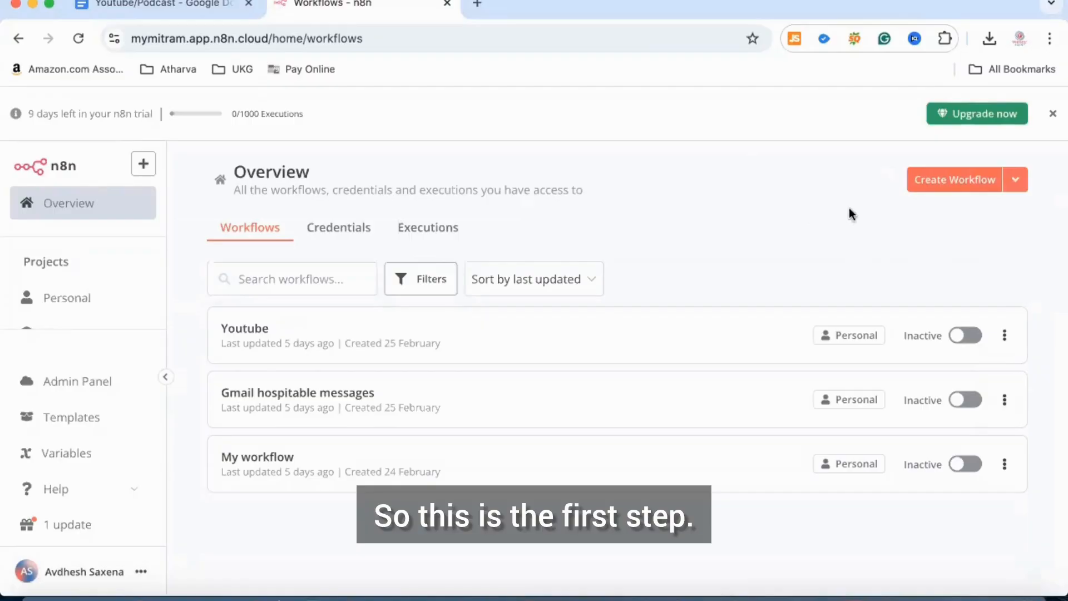
{"action": "left_click", "coordinate": [943, 180]}
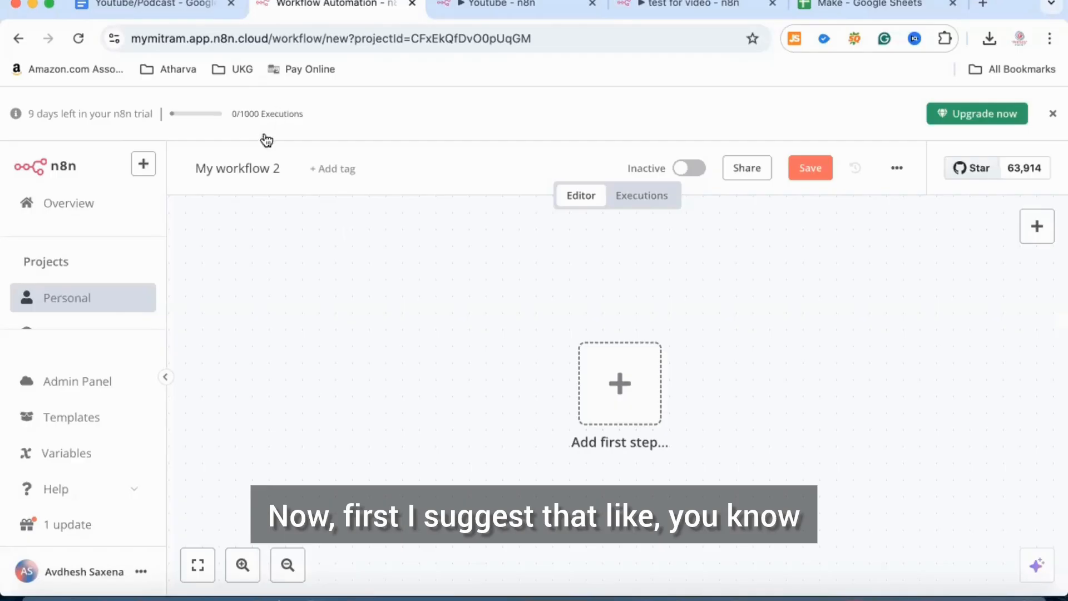
Rename the new workflow as "Social Media automation"
{"action": "left_click", "coordinate": [220, 171]}
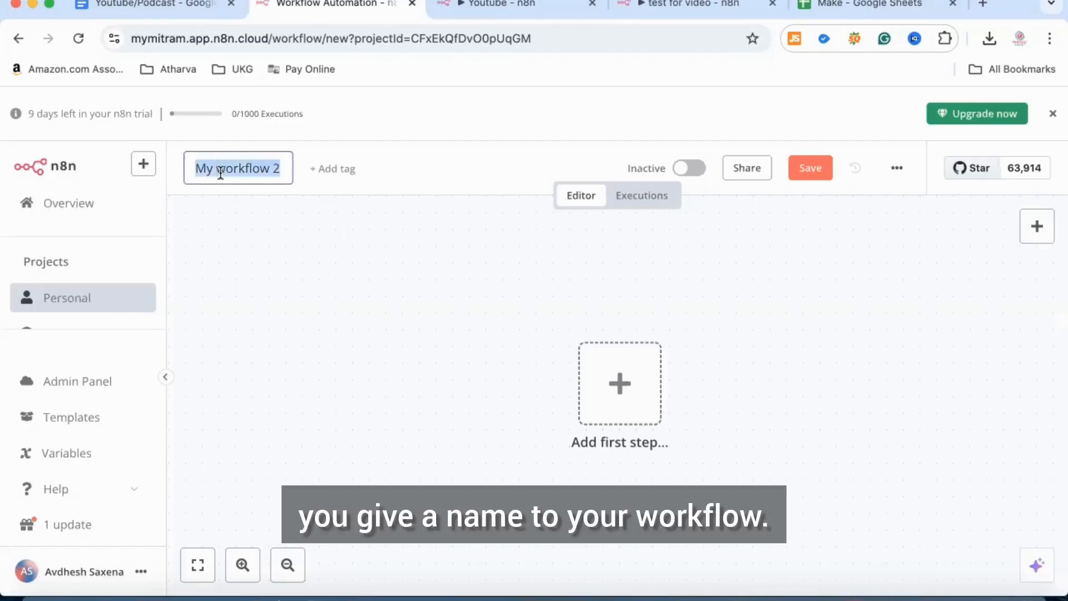
{"action": "type", "text": "S"}
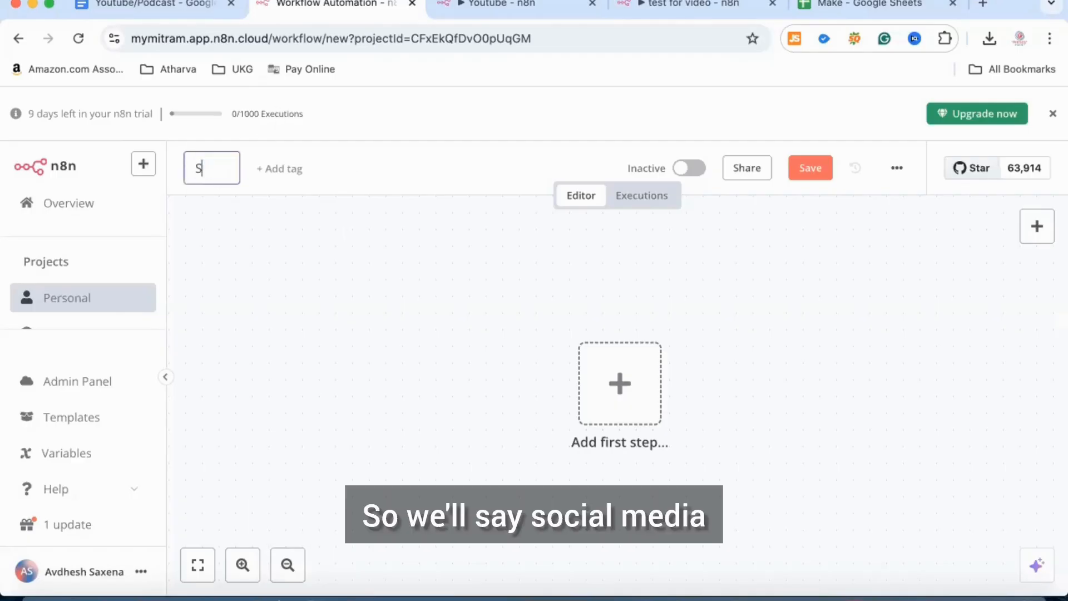
{"action": "type", "text": "ocial Media automat"}
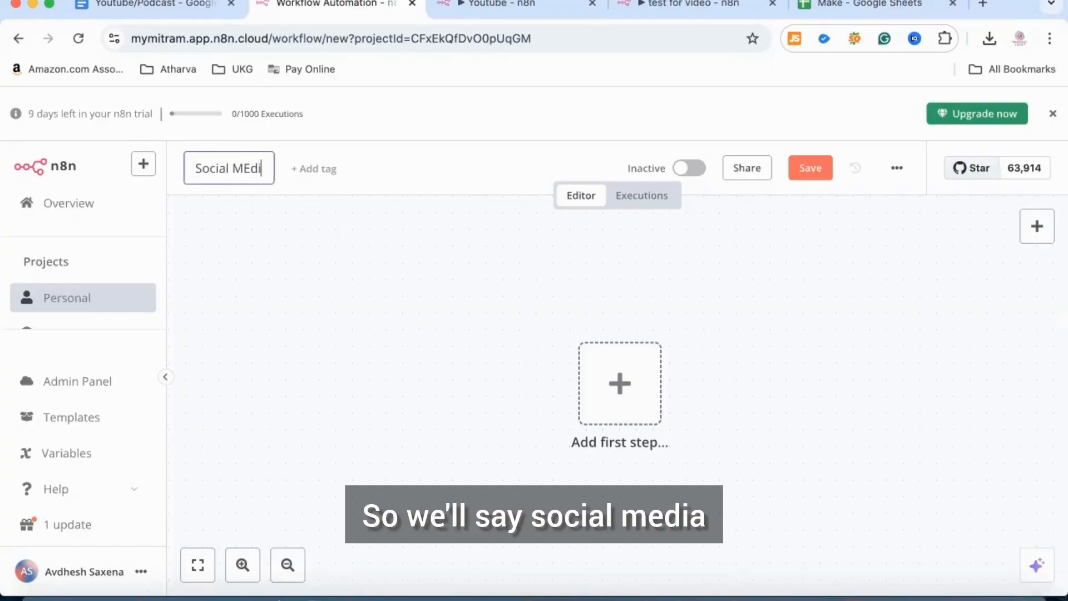
{"action": "type", "text": "ion"}
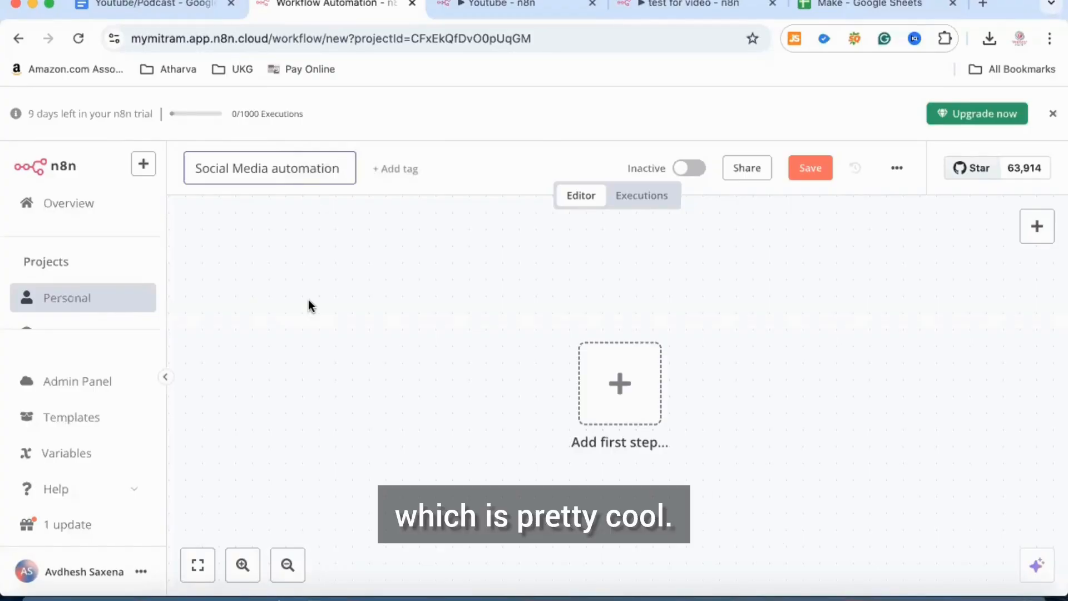
Add a trigger that runs the workflow on a schedule as its first step
{"action": "left_click", "coordinate": [642, 392]}
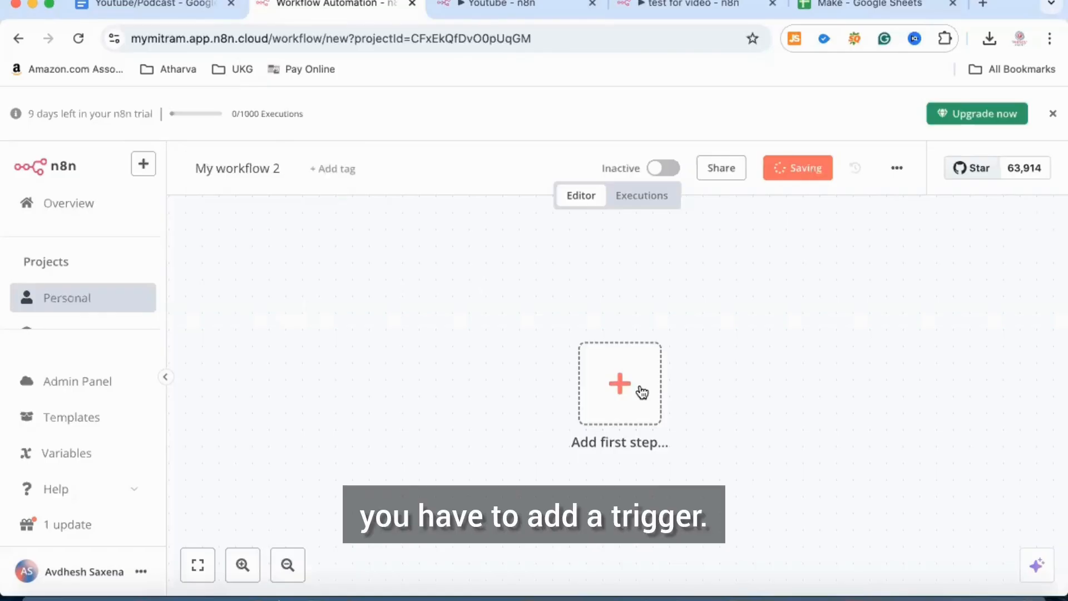
{"action": "scroll", "coordinate": [894, 389], "scroll_direction": "down", "scroll_amount": 2}
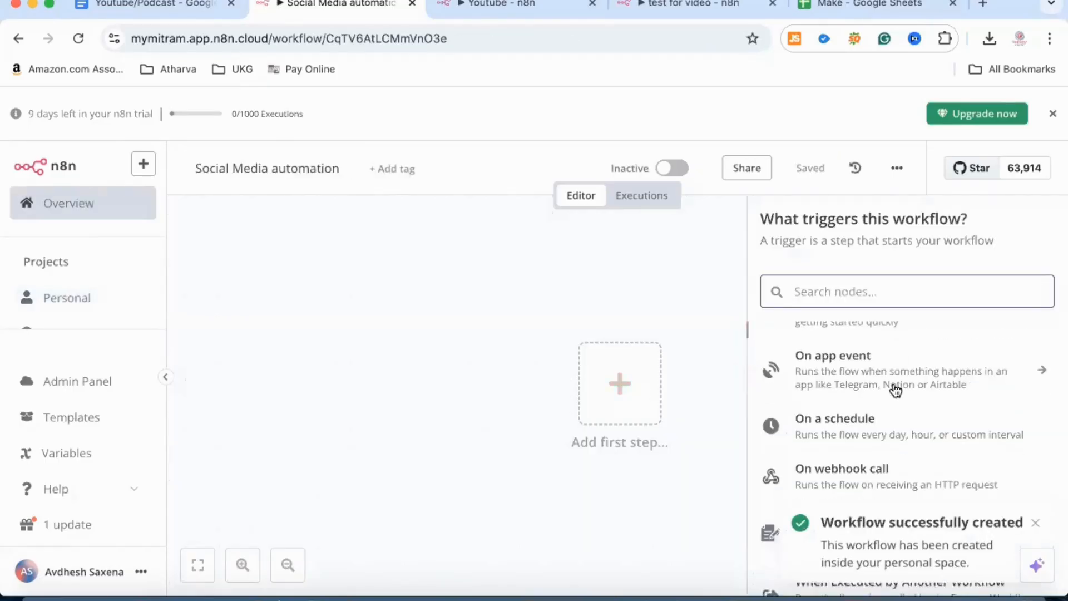
{"action": "left_click", "coordinate": [848, 424]}
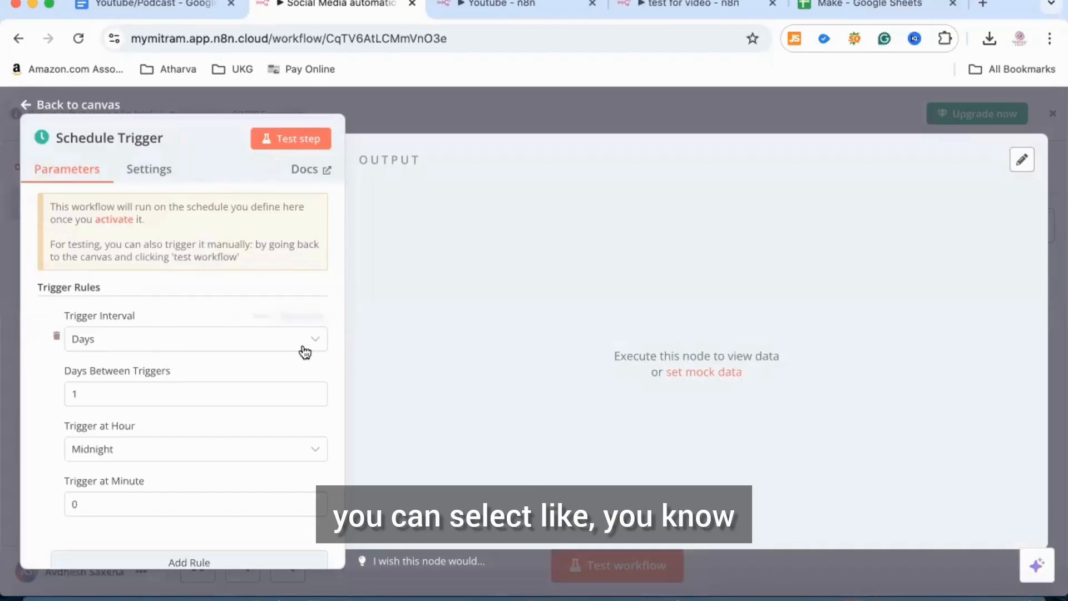
Set the Schedule Trigger's hour to 7am and return to the canvas
{"action": "scroll", "coordinate": [52, 358], "scroll_direction": "down", "scroll_amount": 1}
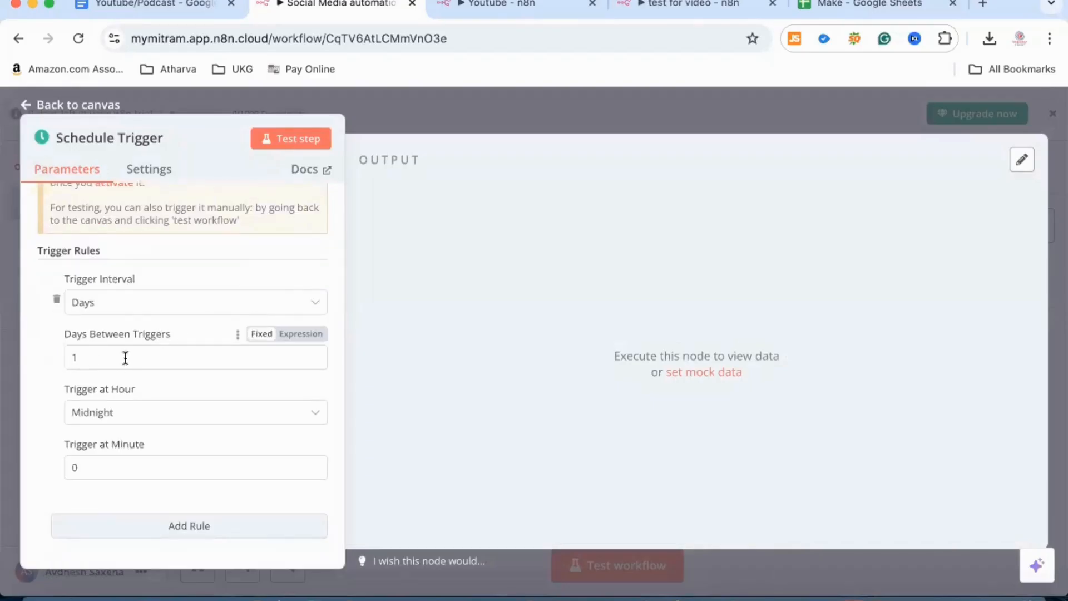
{"action": "left_click", "coordinate": [315, 417]}
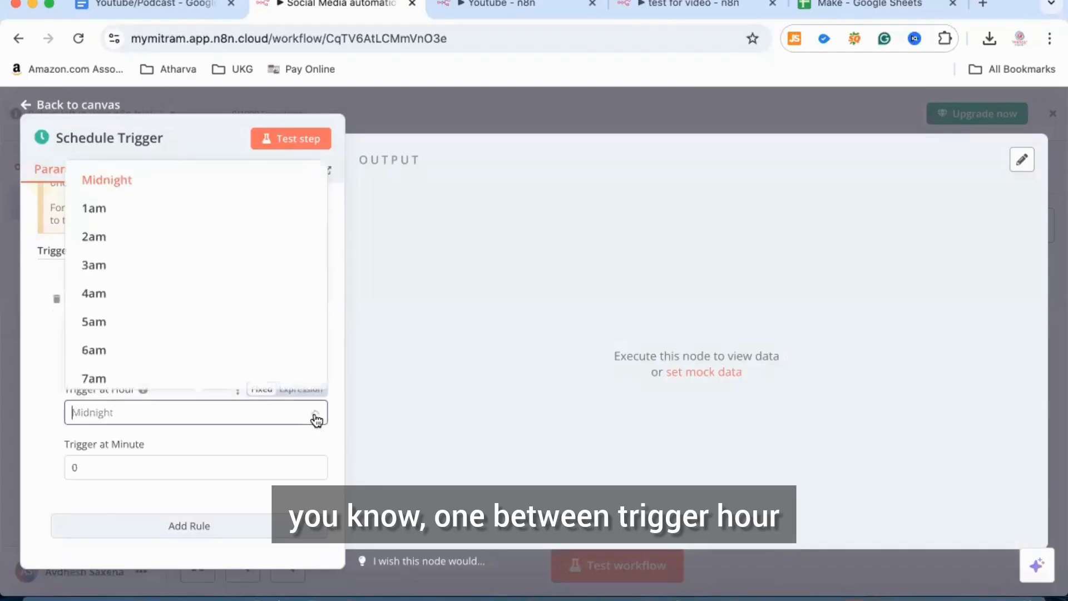
{"action": "scroll", "coordinate": [141, 352], "scroll_direction": "down", "scroll_amount": 1}
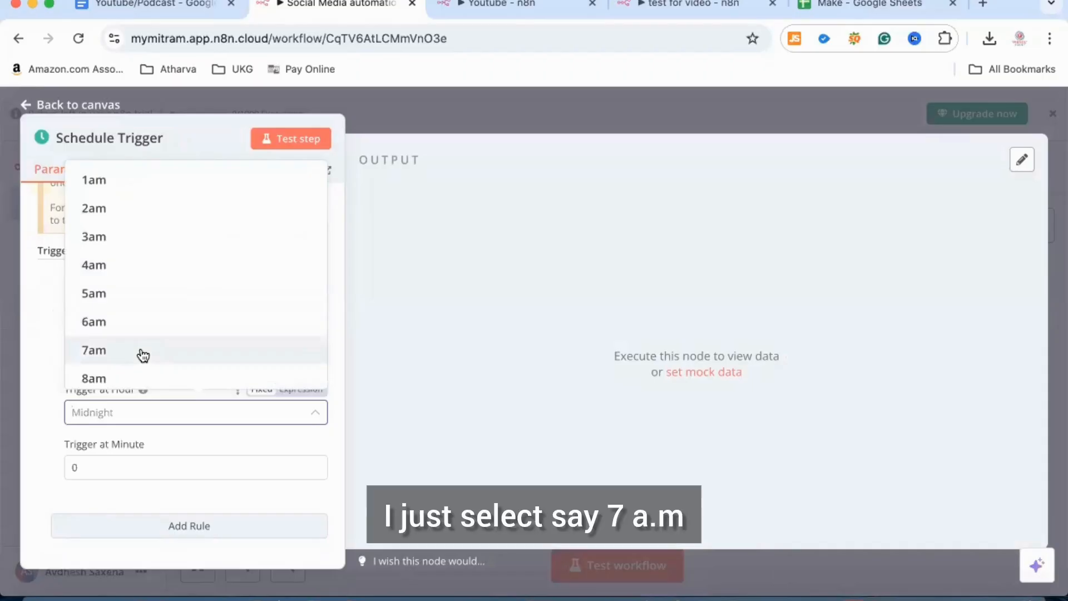
{"action": "left_click", "coordinate": [141, 351]}
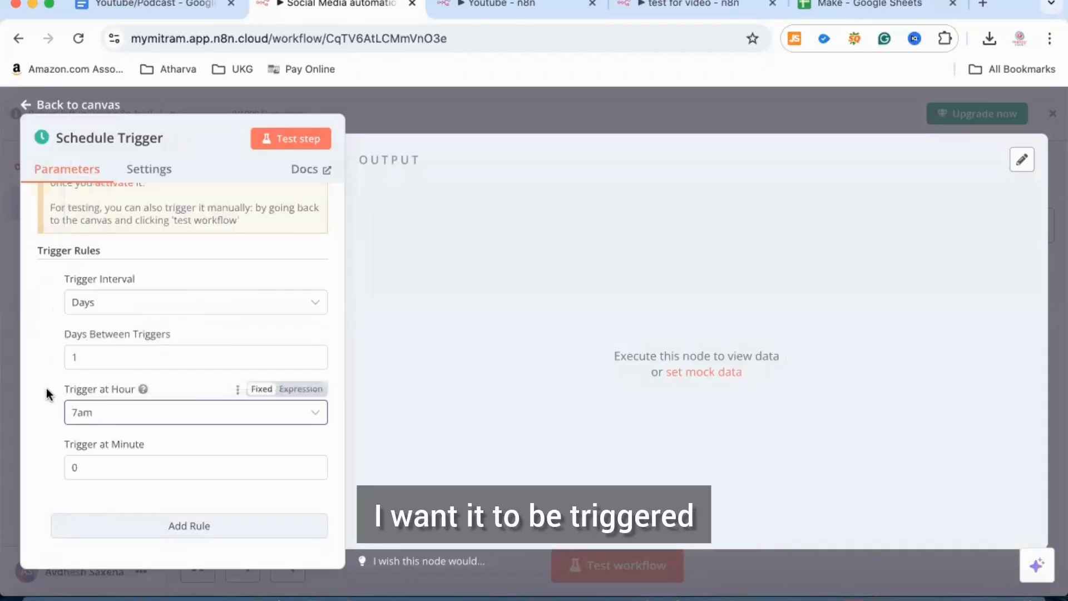
{"action": "scroll", "coordinate": [46, 388], "scroll_direction": "up", "scroll_amount": 1}
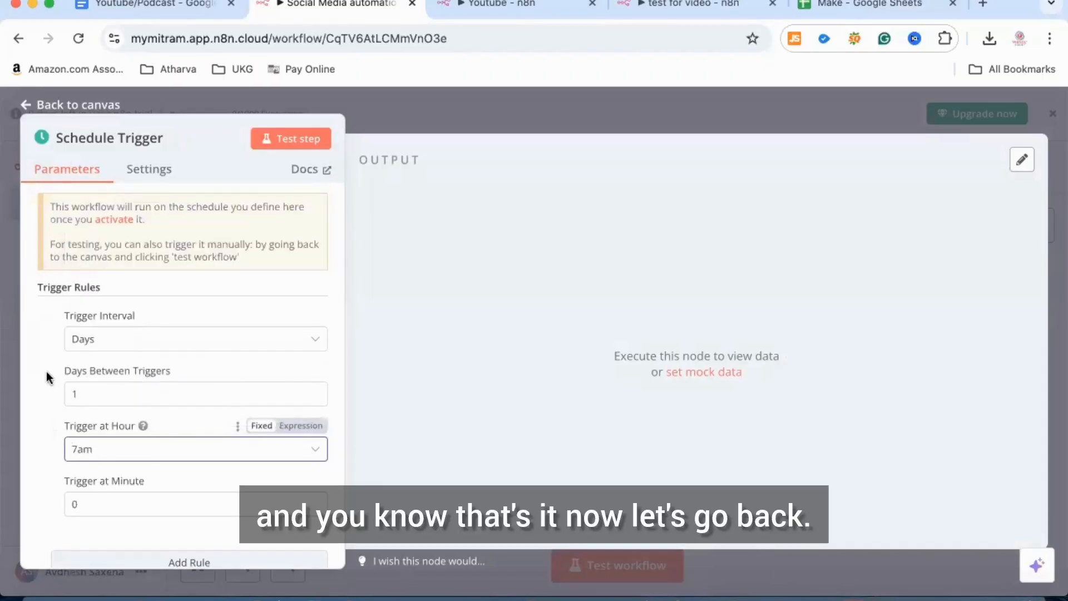
{"action": "left_click", "coordinate": [24, 99]}
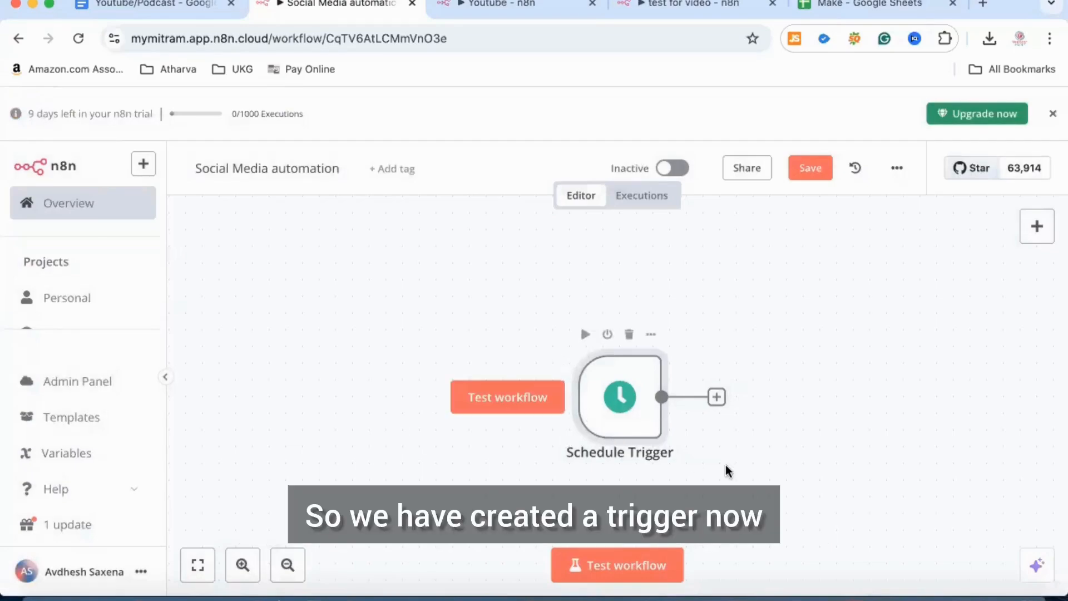
Add a Google Sheets node after the Schedule Trigger with the "Get row(s) in sheet" action
{"action": "left_click", "coordinate": [716, 399]}
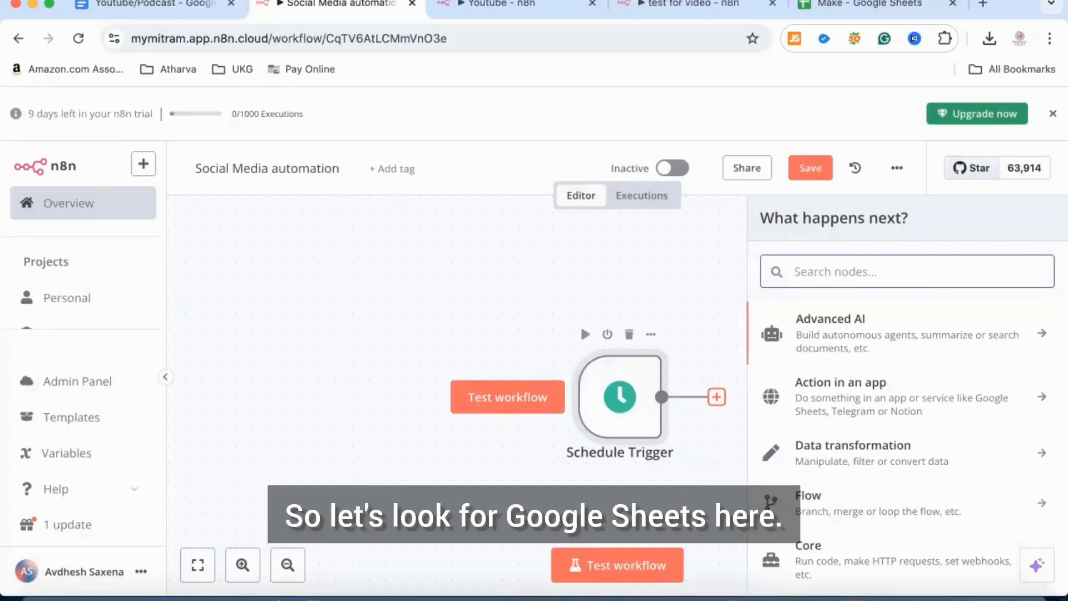
{"action": "type", "text": "she"}
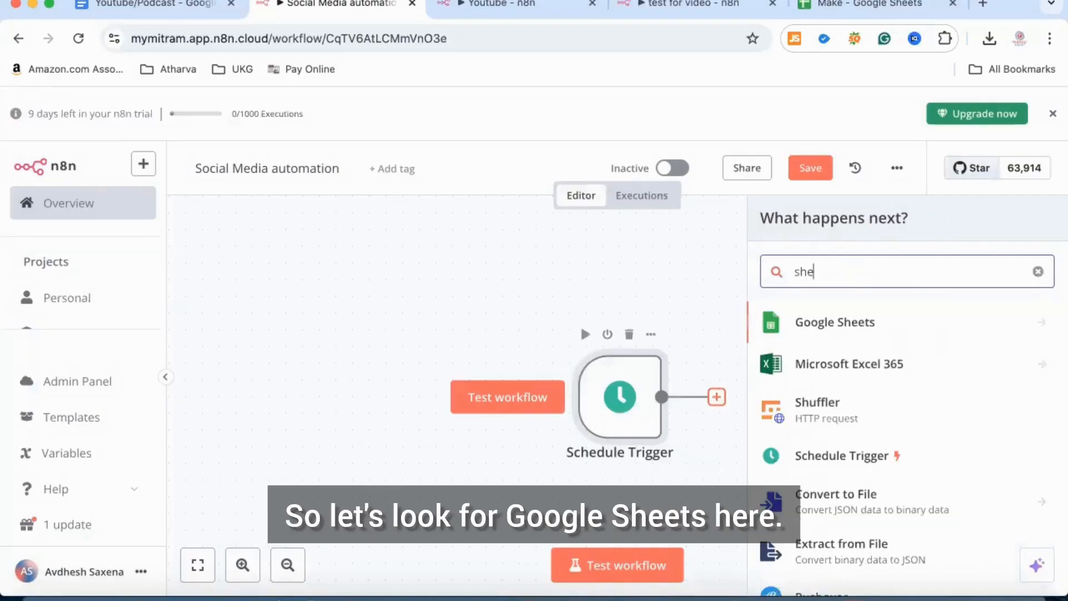
{"action": "left_click", "coordinate": [862, 329]}
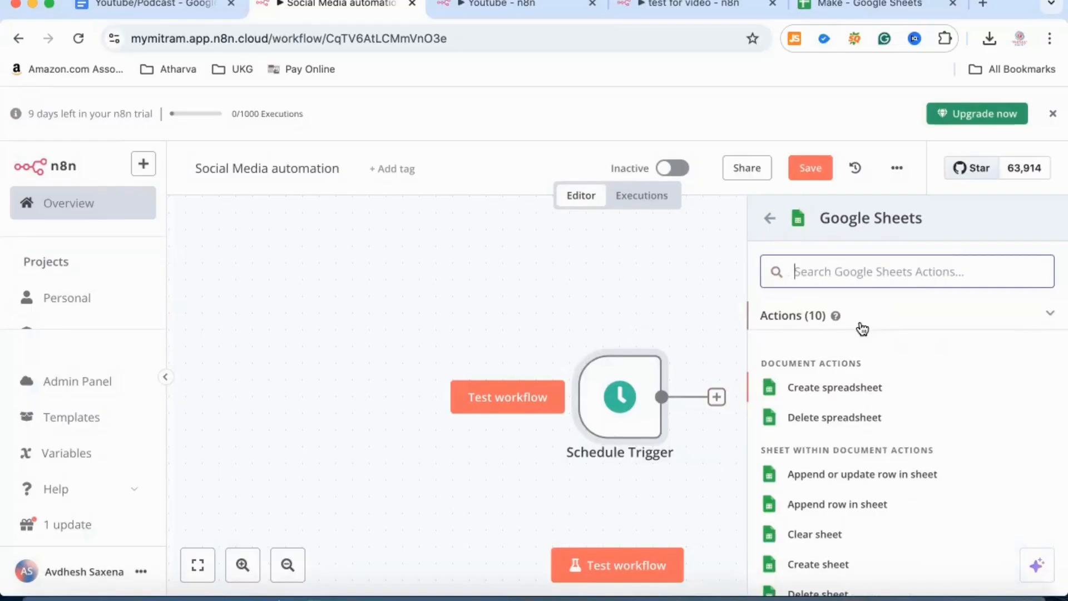
{"action": "scroll", "coordinate": [862, 328], "scroll_direction": "down", "scroll_amount": 5}
{"action": "scroll", "coordinate": [862, 328], "scroll_direction": "down", "scroll_amount": 1}
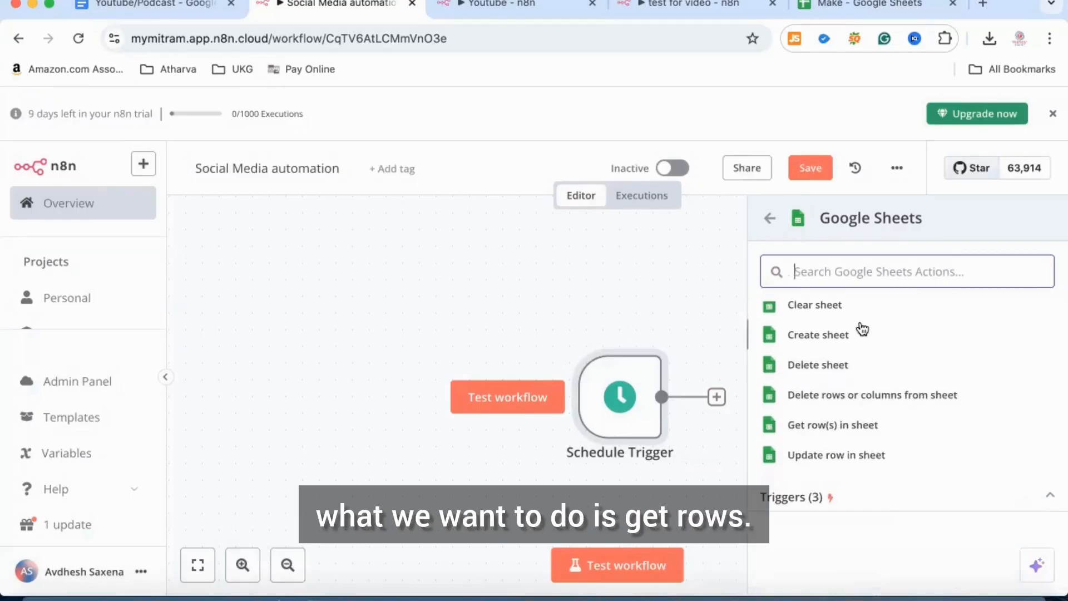
{"action": "left_click", "coordinate": [854, 430]}
{"action": "left_click", "coordinate": [849, 424]}
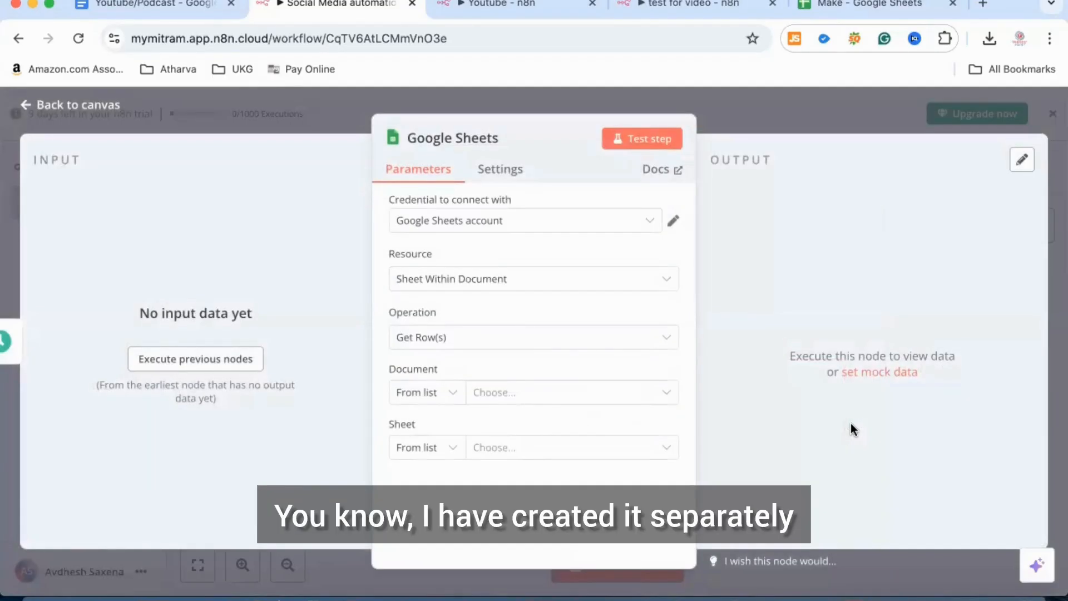
Check the topic list in the Make spreadsheet, and select the Google Sheets account credential and Sheet Within Document resource in the node
{"action": "left_click", "coordinate": [845, 10]}
{"action": "left_click", "coordinate": [378, 277]}
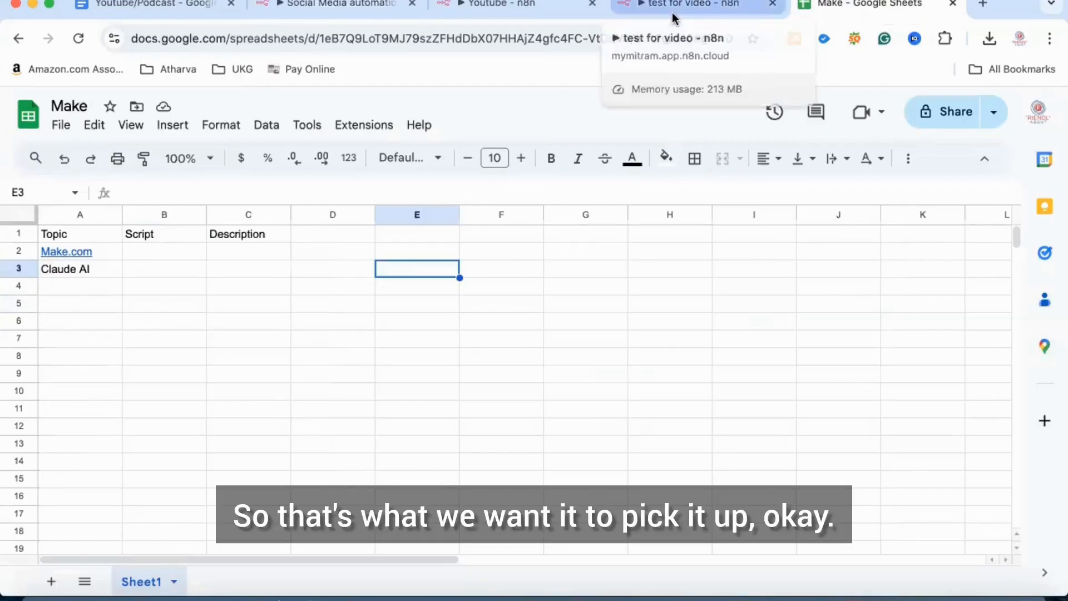
{"action": "left_click", "coordinate": [349, 15]}
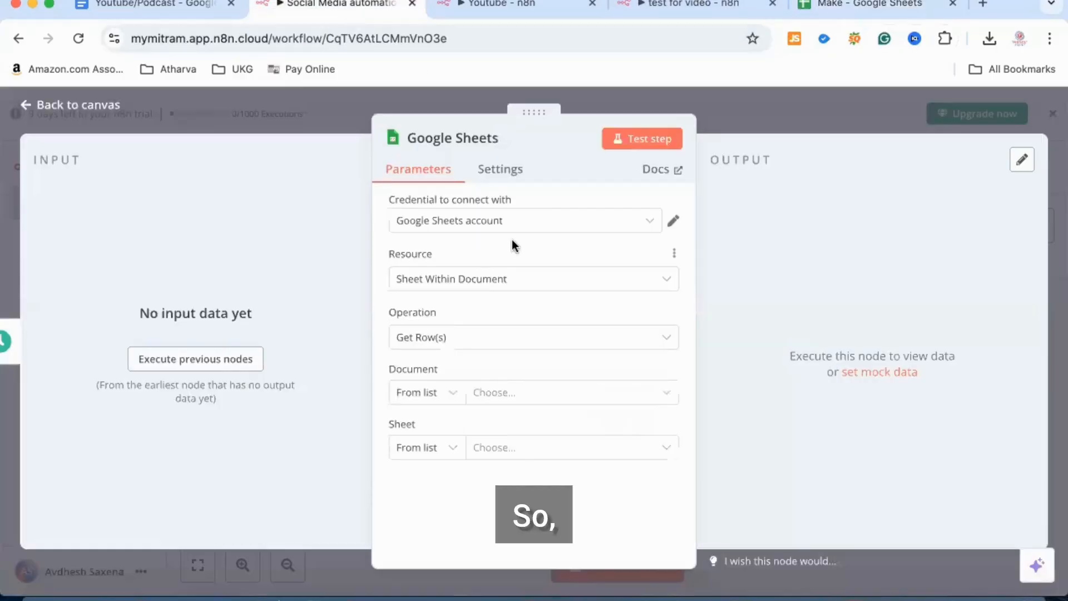
{"action": "left_click", "coordinate": [648, 225]}
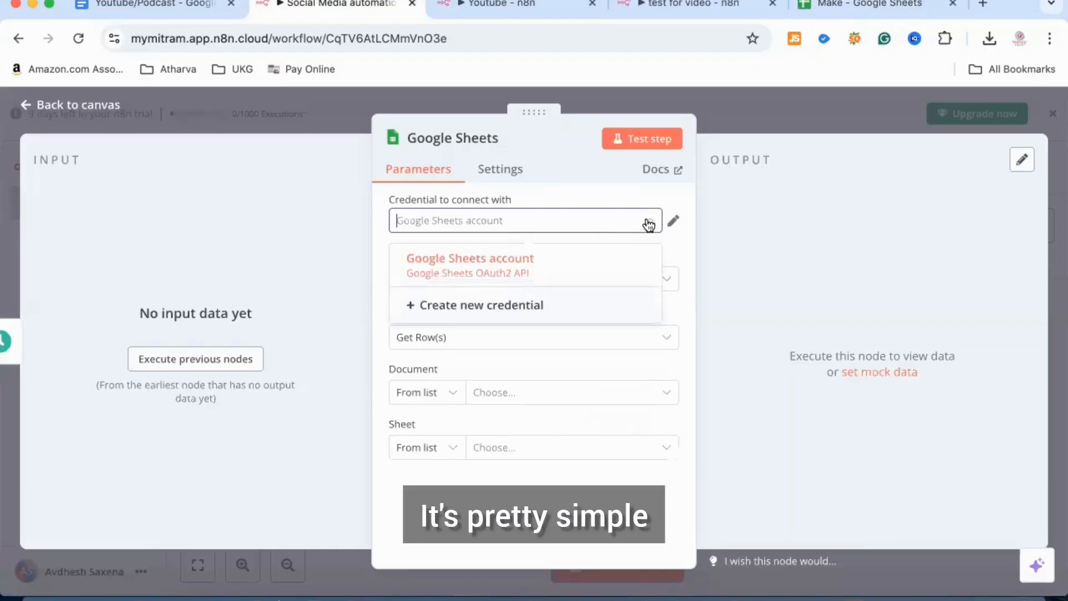
{"action": "left_click", "coordinate": [466, 262]}
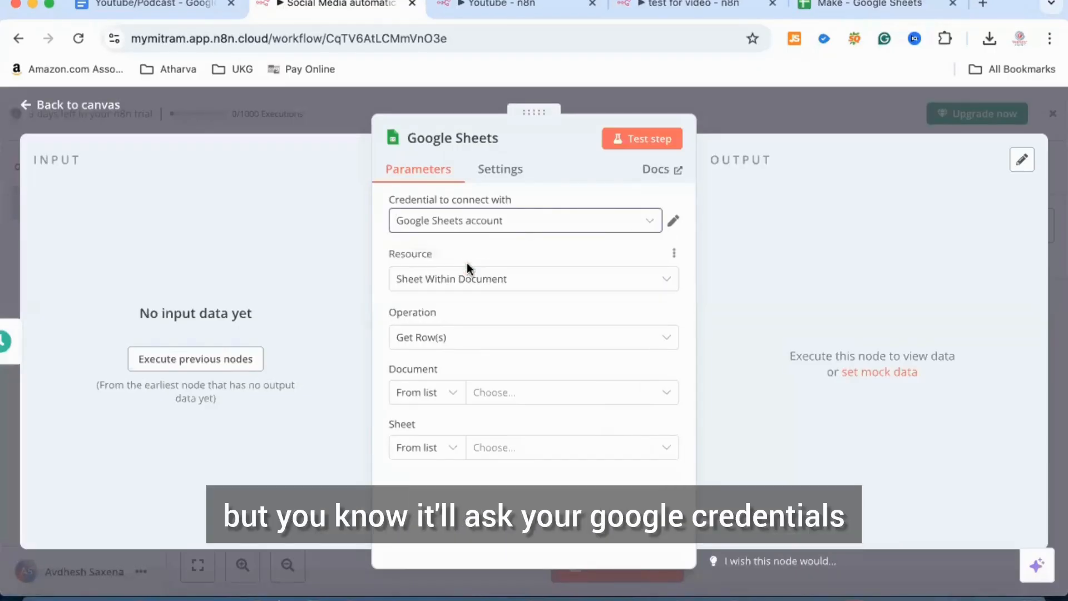
{"action": "left_click", "coordinate": [670, 286]}
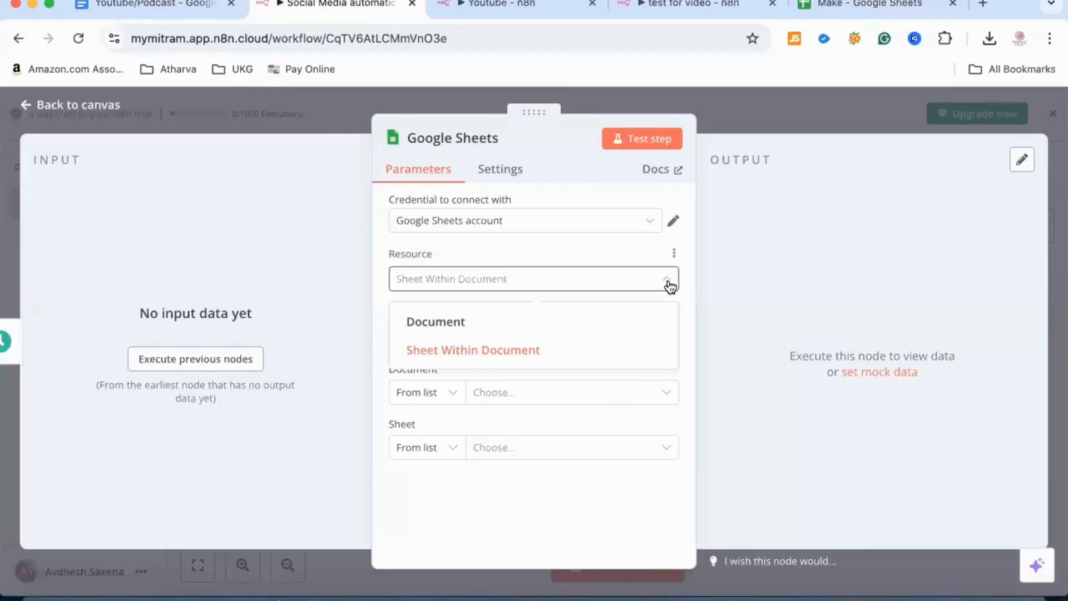
{"action": "left_click", "coordinate": [515, 296]}
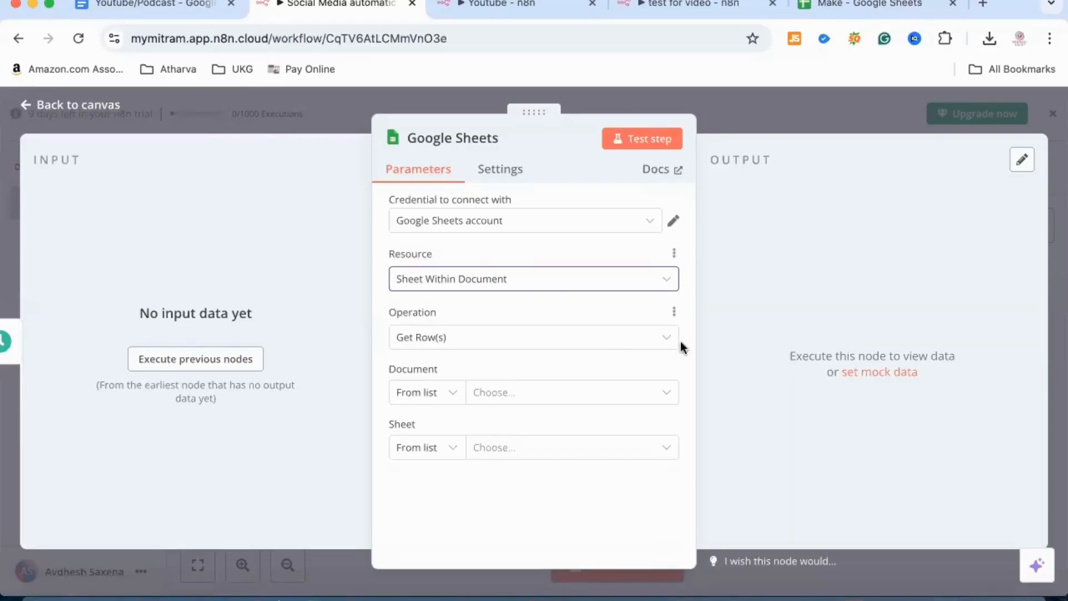
Set the Google Sheets node to read from Sheet1 of the Make document
{"action": "left_click", "coordinate": [665, 401]}
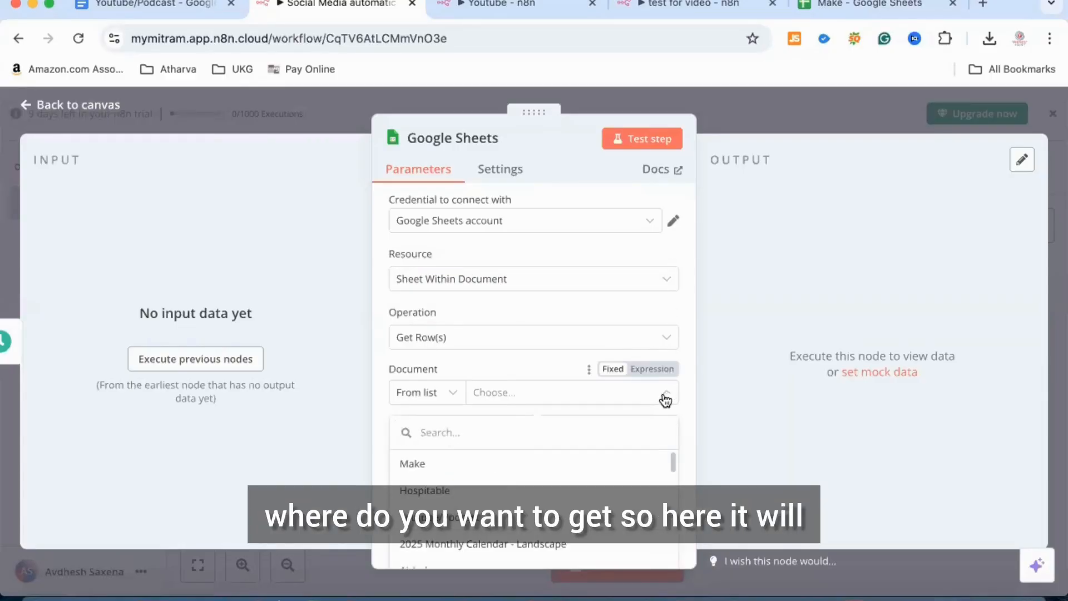
{"action": "left_click", "coordinate": [624, 472]}
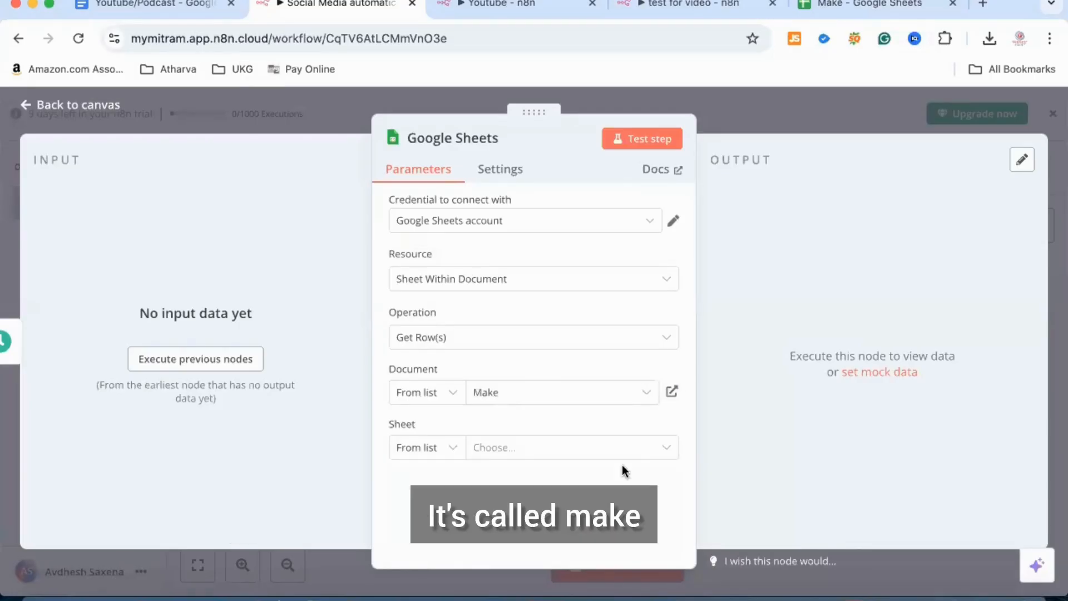
{"action": "left_click", "coordinate": [552, 451]}
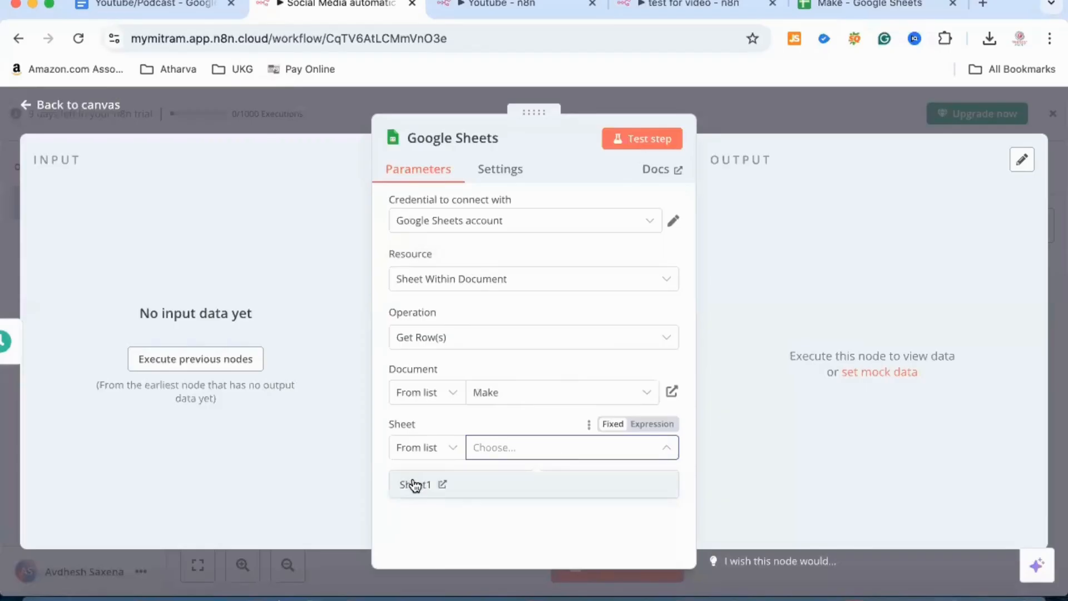
{"action": "left_click", "coordinate": [415, 484]}
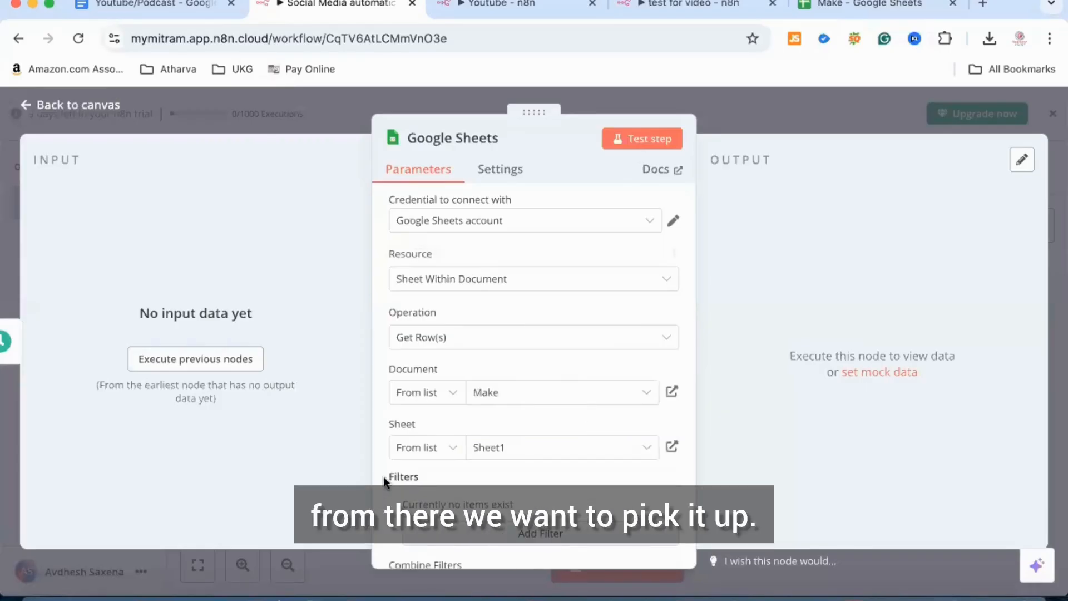
Review the node's filters and options without adding any, test the Google Sheets step, and return to the canvas
{"action": "scroll", "coordinate": [383, 476], "scroll_direction": "down", "scroll_amount": 1}
{"action": "scroll", "coordinate": [383, 476], "scroll_direction": "down", "scroll_amount": 3}
{"action": "scroll", "coordinate": [383, 476], "scroll_direction": "up", "scroll_amount": 2}
{"action": "scroll", "coordinate": [383, 476], "scroll_direction": "down", "scroll_amount": 2}
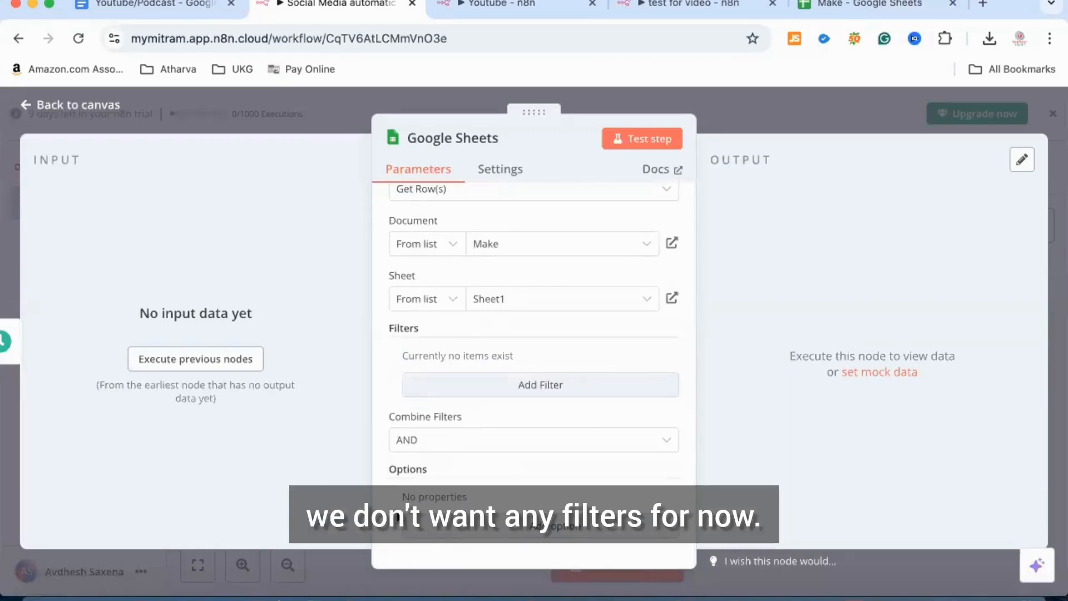
{"action": "scroll", "coordinate": [398, 514], "scroll_direction": "up", "scroll_amount": 3}
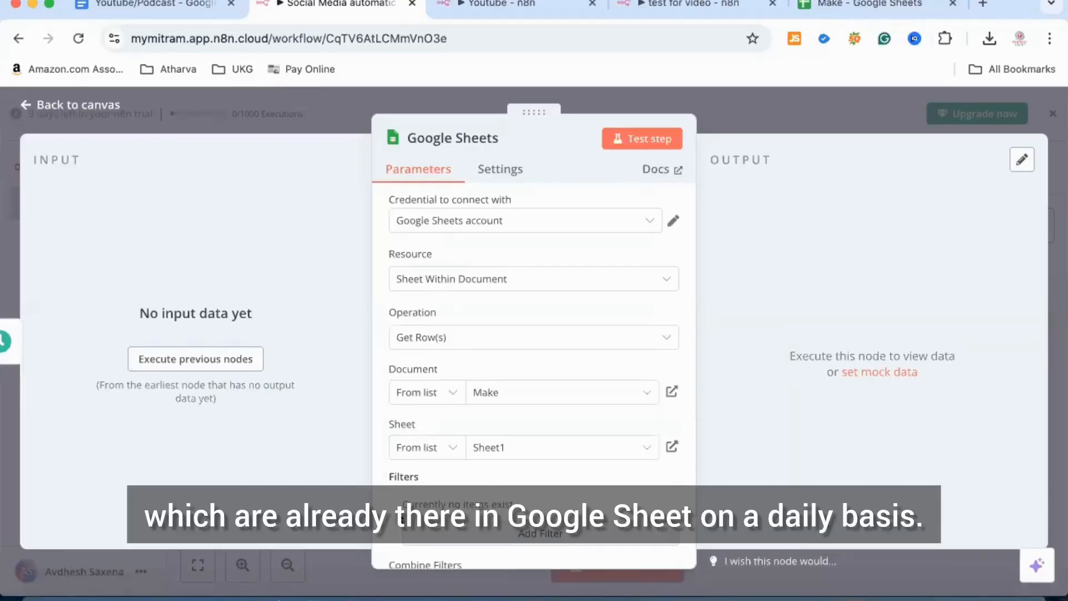
{"action": "left_click", "coordinate": [647, 140]}
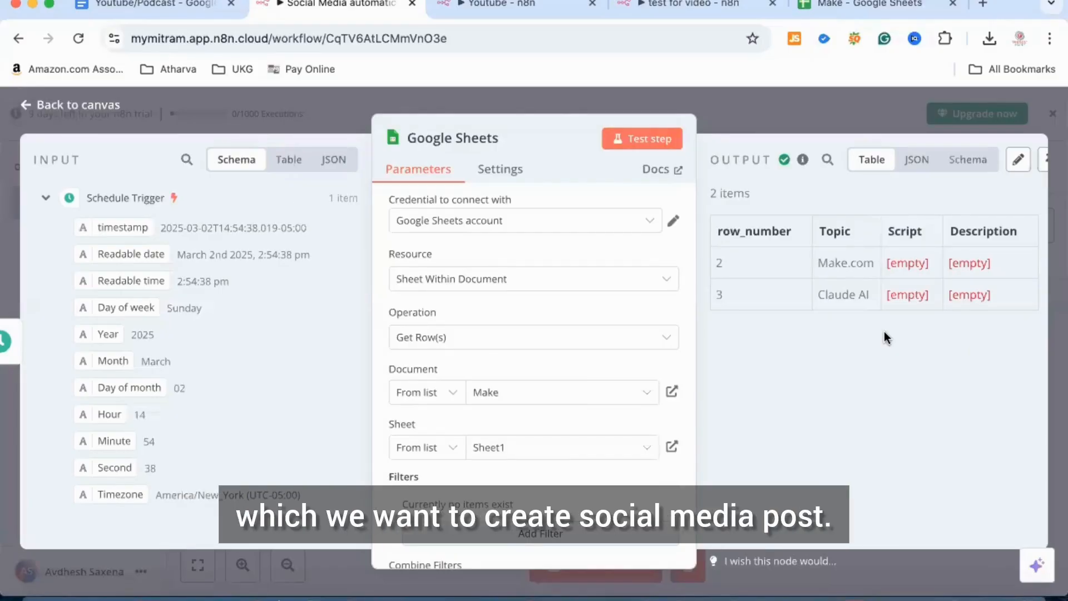
{"action": "left_click", "coordinate": [25, 105]}
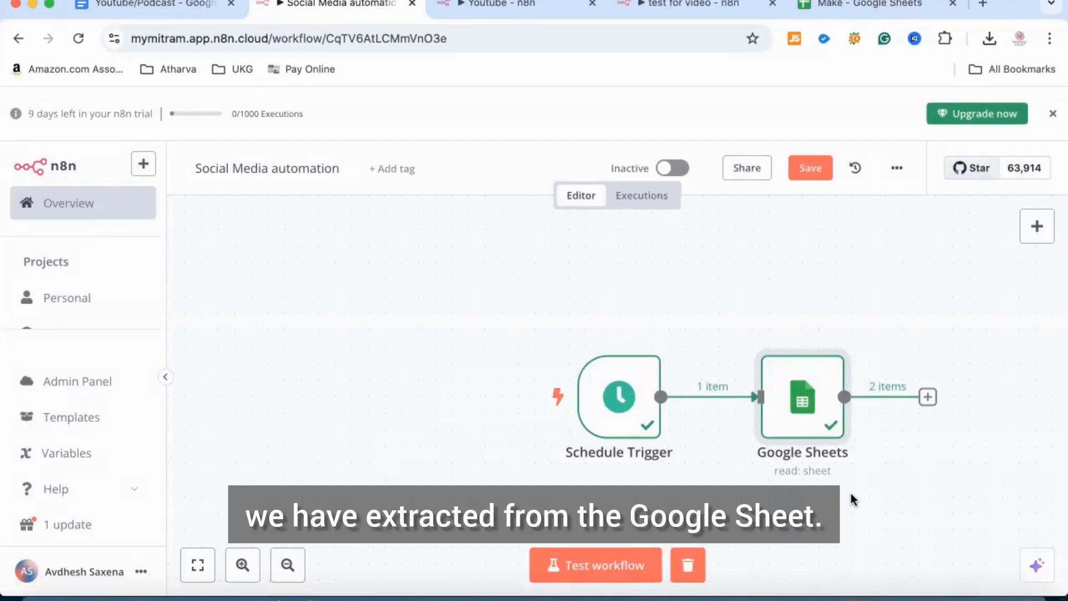
Add an AI Agent node after the Google Sheets node from the Advanced AI category
{"action": "scroll", "coordinate": [851, 500], "scroll_direction": "right", "scroll_amount": 5}
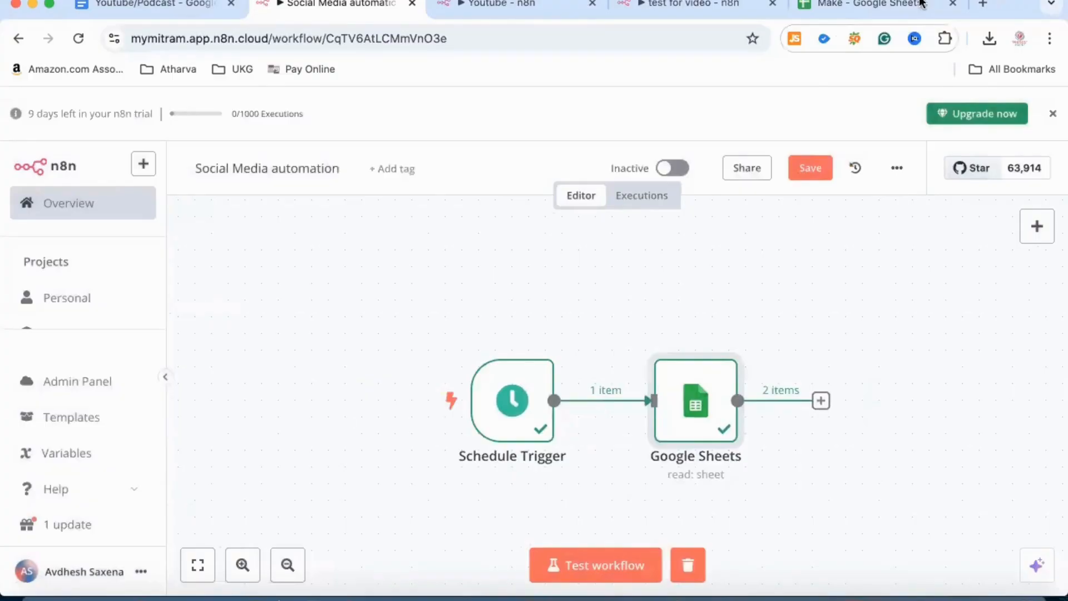
{"action": "scroll", "coordinate": [829, 389], "scroll_direction": "right", "scroll_amount": 5}
{"action": "left_click", "coordinate": [706, 395]}
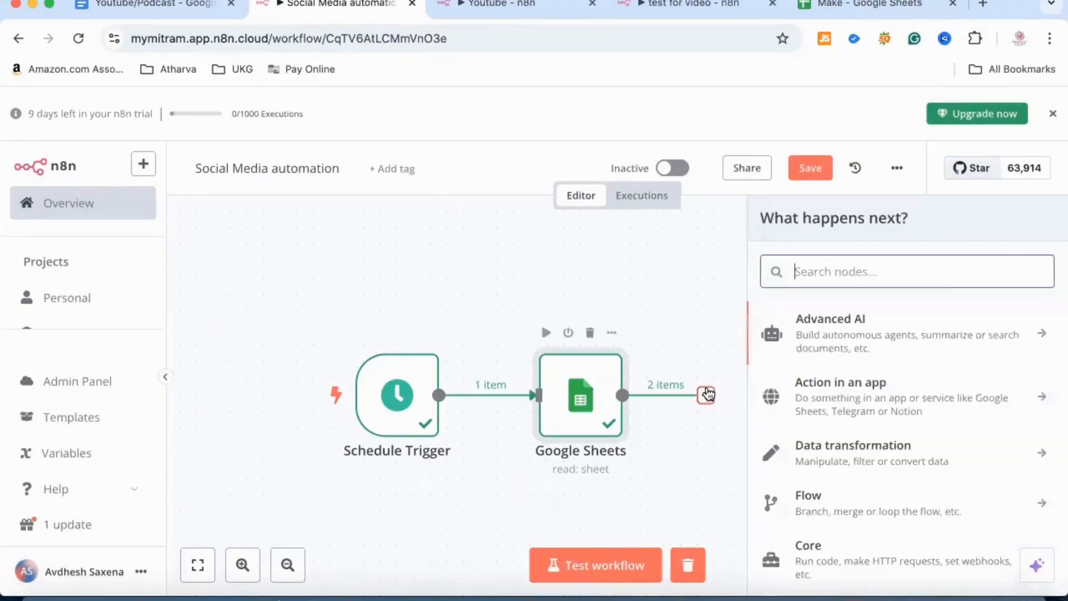
{"action": "left_click", "coordinate": [841, 327]}
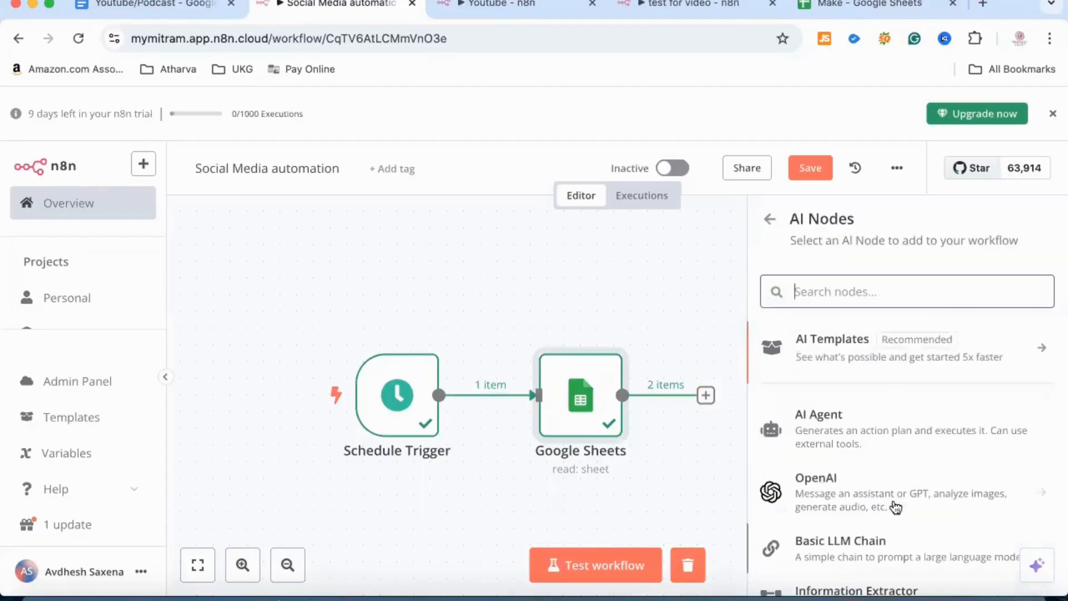
{"action": "left_click", "coordinate": [842, 427]}
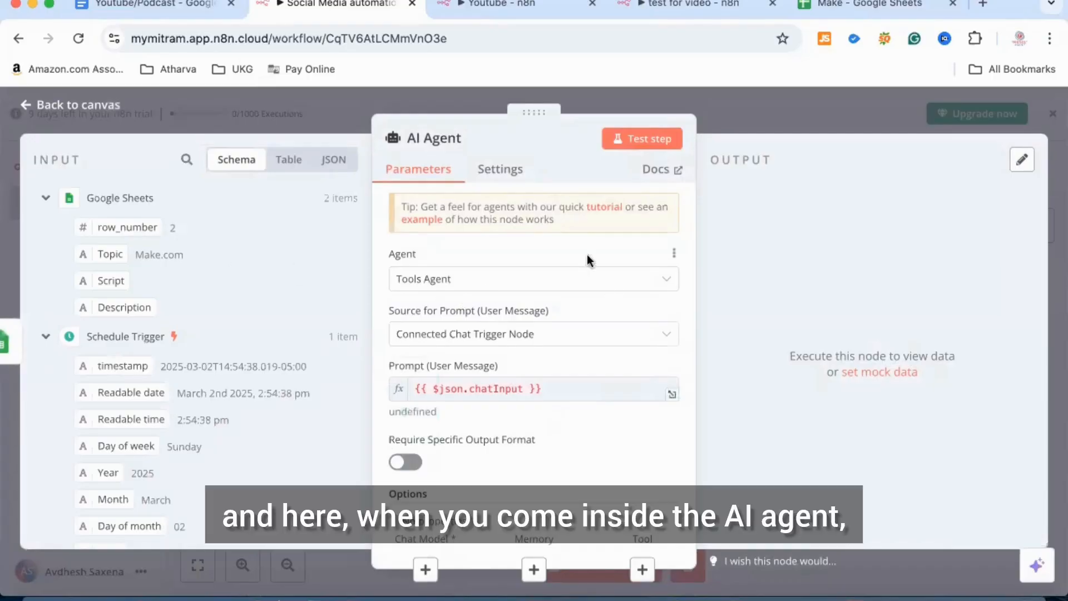
Set the AI Agent's prompt source to Define below with the text "create a social media post on topic" plus the sheet's Topic field, and return to the canvas
{"action": "left_click", "coordinate": [667, 335]}
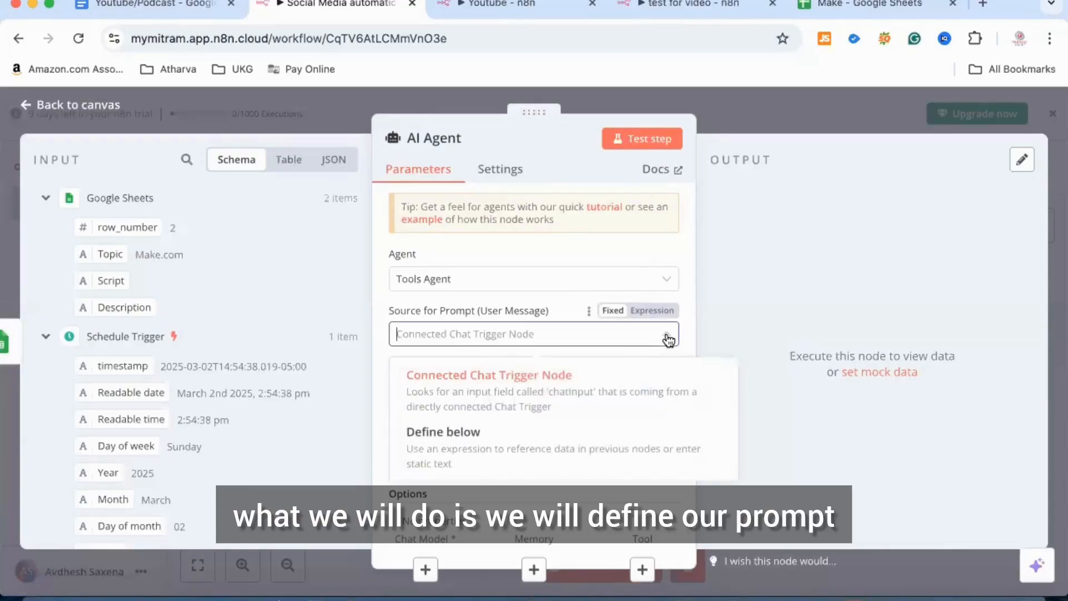
{"action": "left_click", "coordinate": [498, 447]}
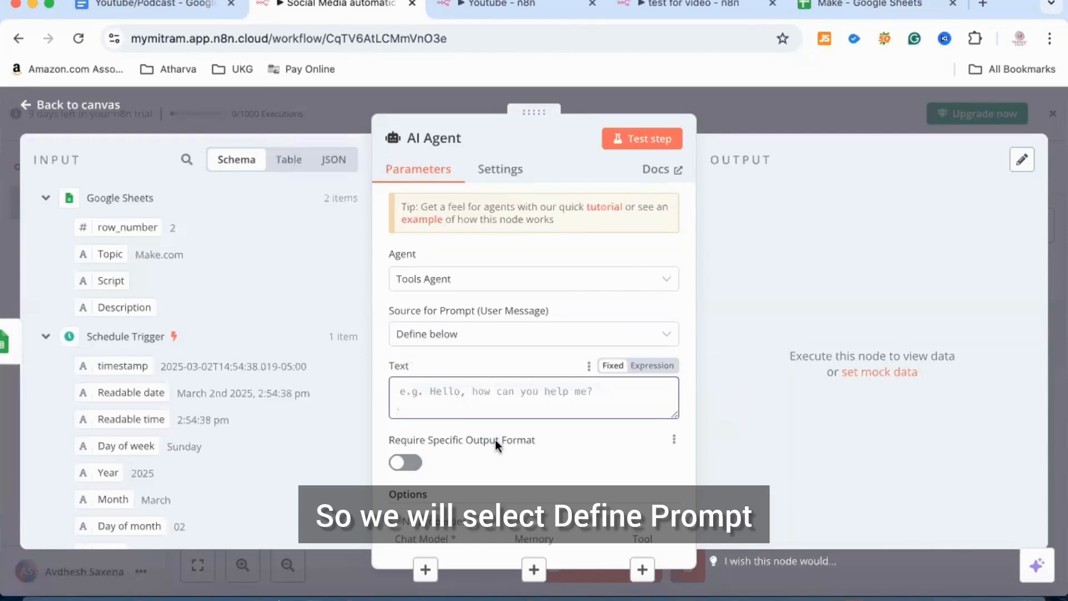
{"action": "left_click", "coordinate": [481, 393]}
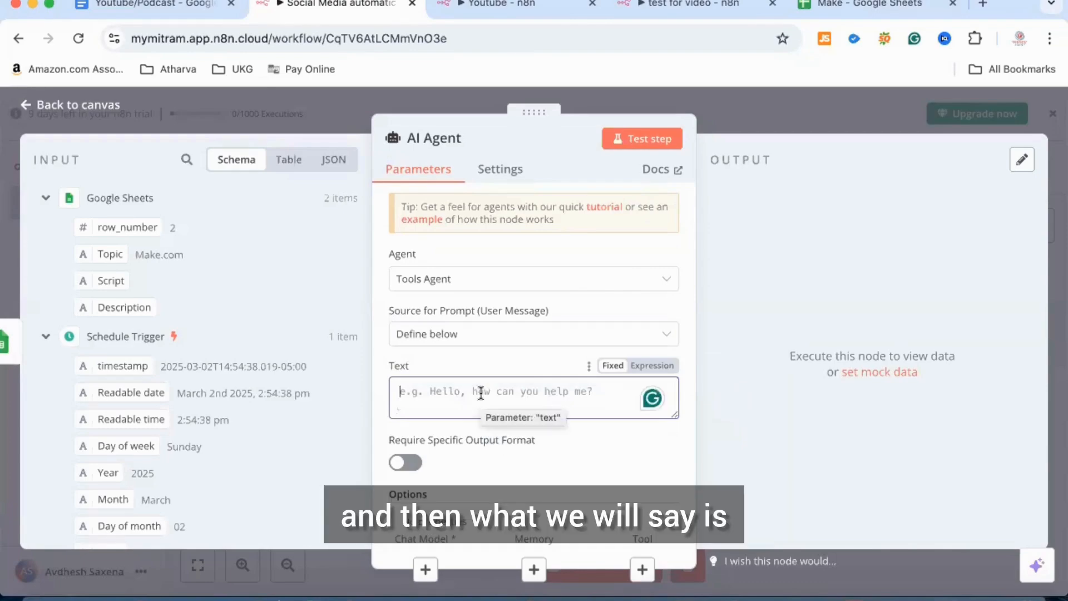
{"action": "type", "text": "create a "}
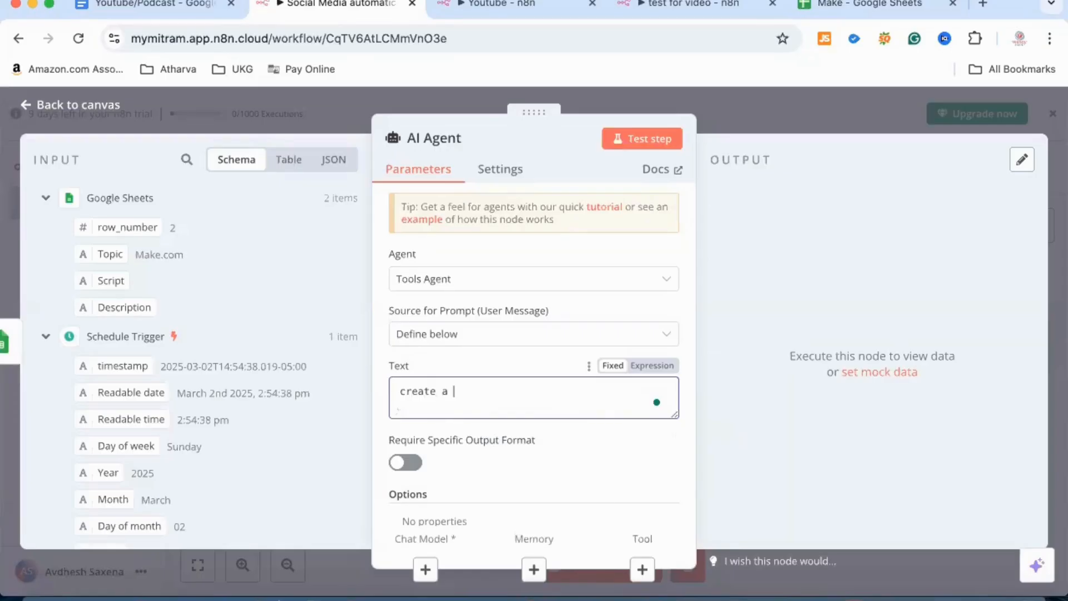
{"action": "type", "text": "social media"}
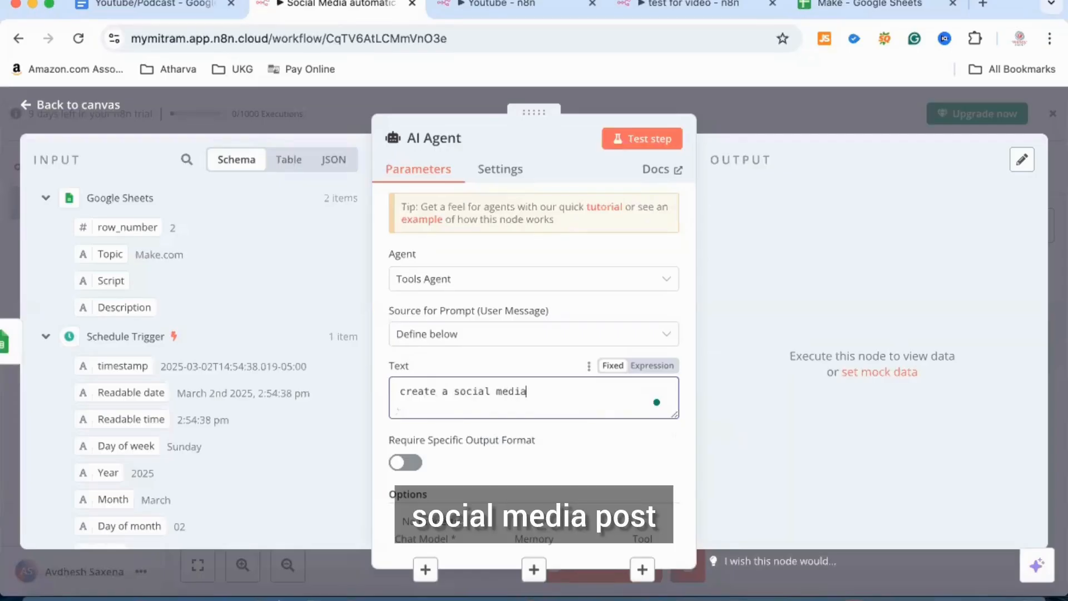
{"action": "type", "text": " post on topic"}
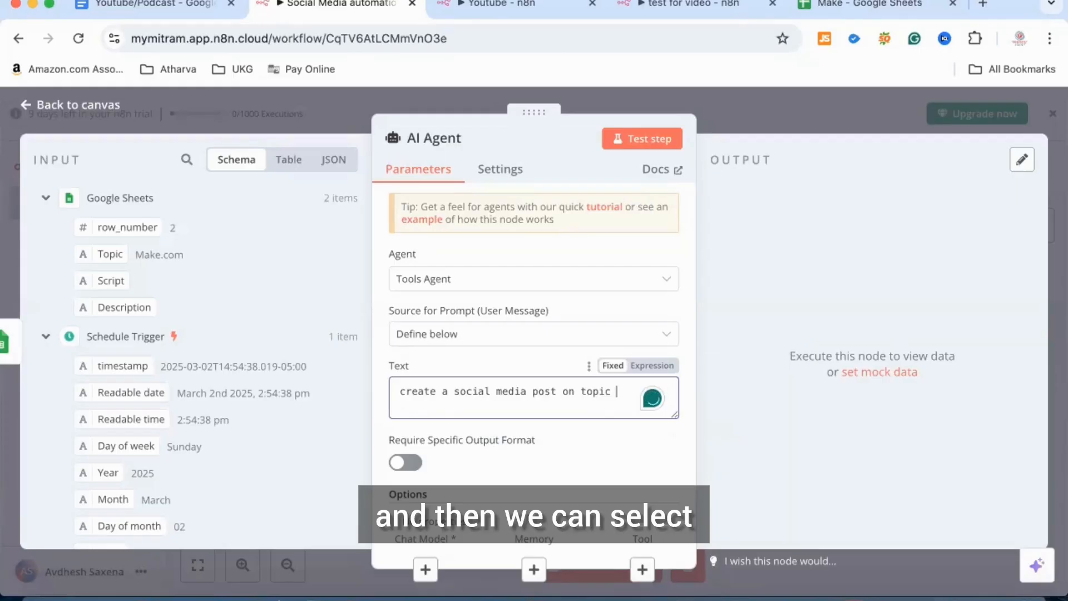
{"action": "left_click_drag", "start_coordinate": [100, 255], "coordinate": [621, 398]}
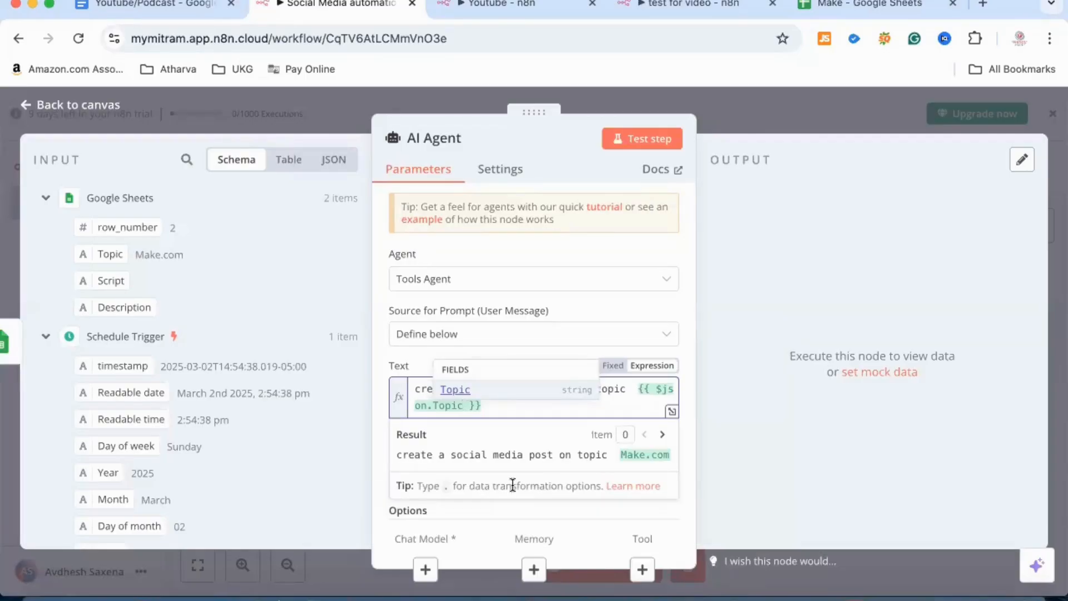
{"action": "scroll", "coordinate": [434, 456], "scroll_direction": "down", "scroll_amount": 3}
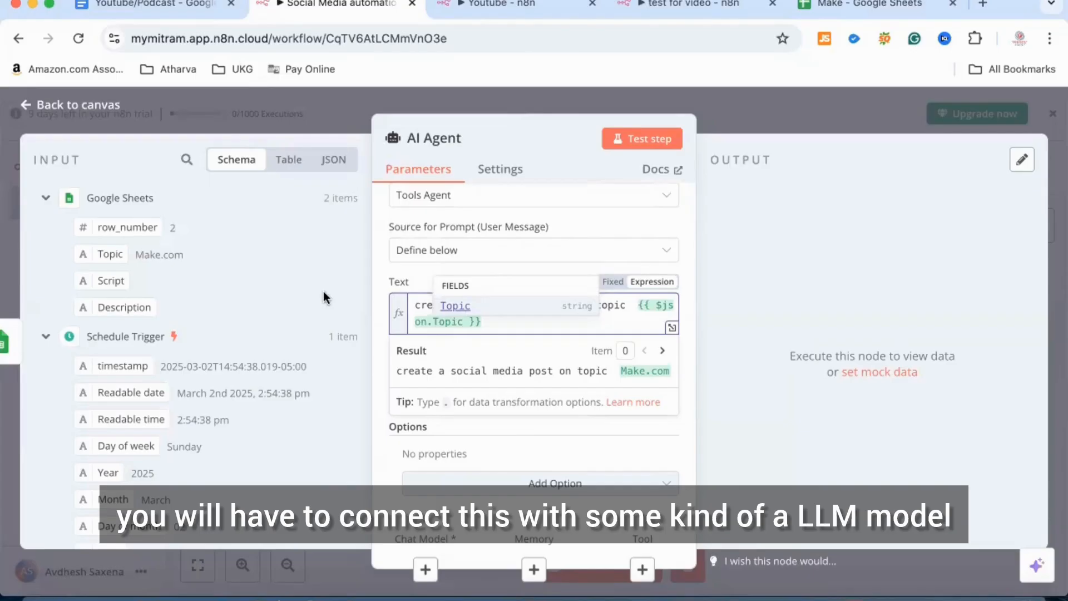
{"action": "left_click", "coordinate": [66, 108]}
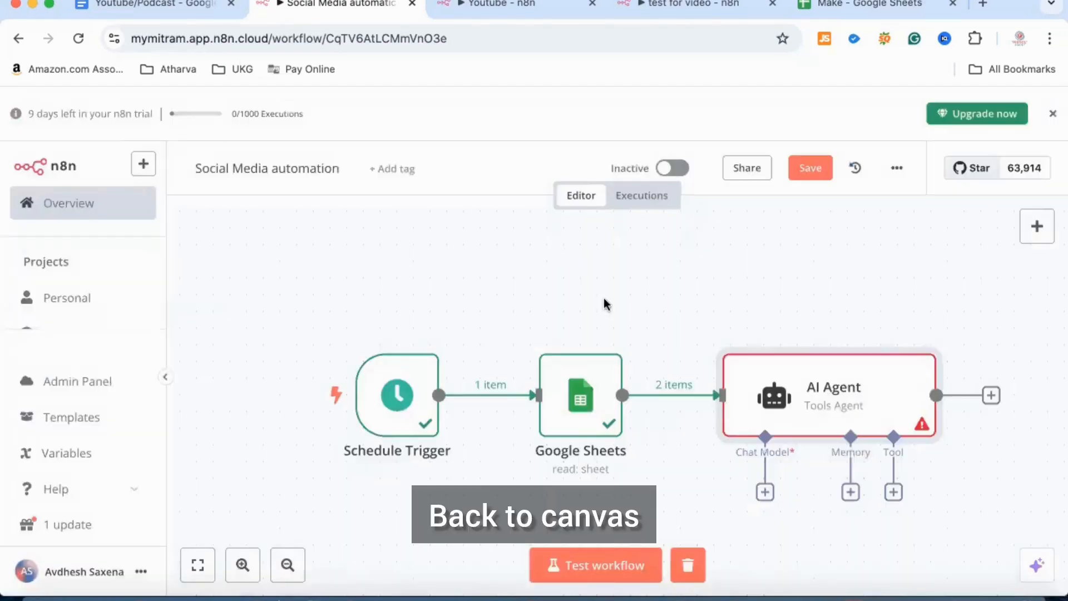
Attach an OpenAI Chat Model to the AI Agent as its chat model
{"action": "left_click", "coordinate": [765, 493]}
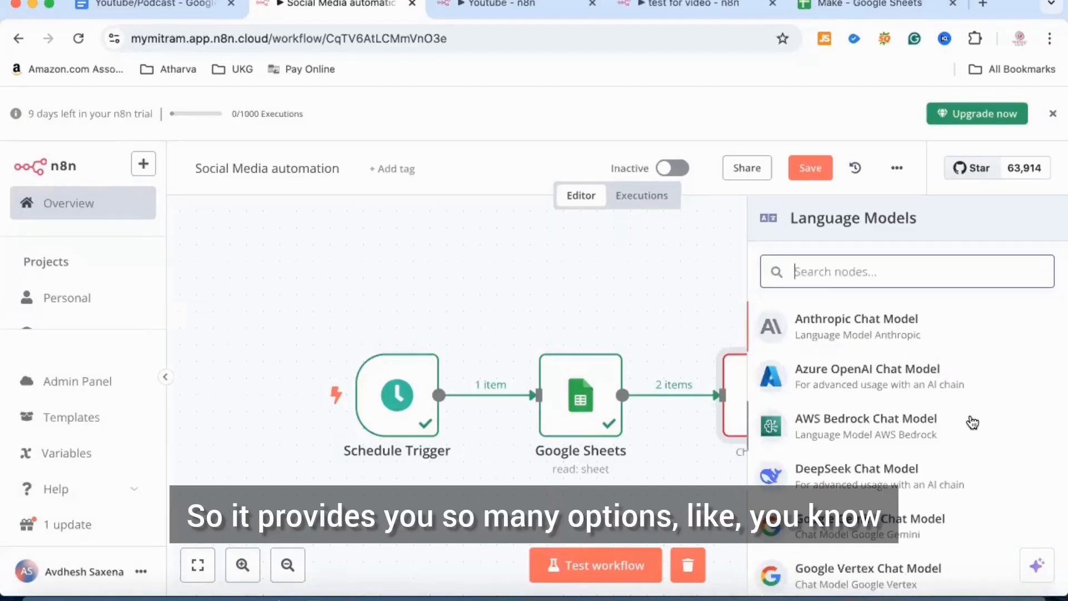
{"action": "scroll", "coordinate": [972, 422], "scroll_direction": "down", "scroll_amount": 3}
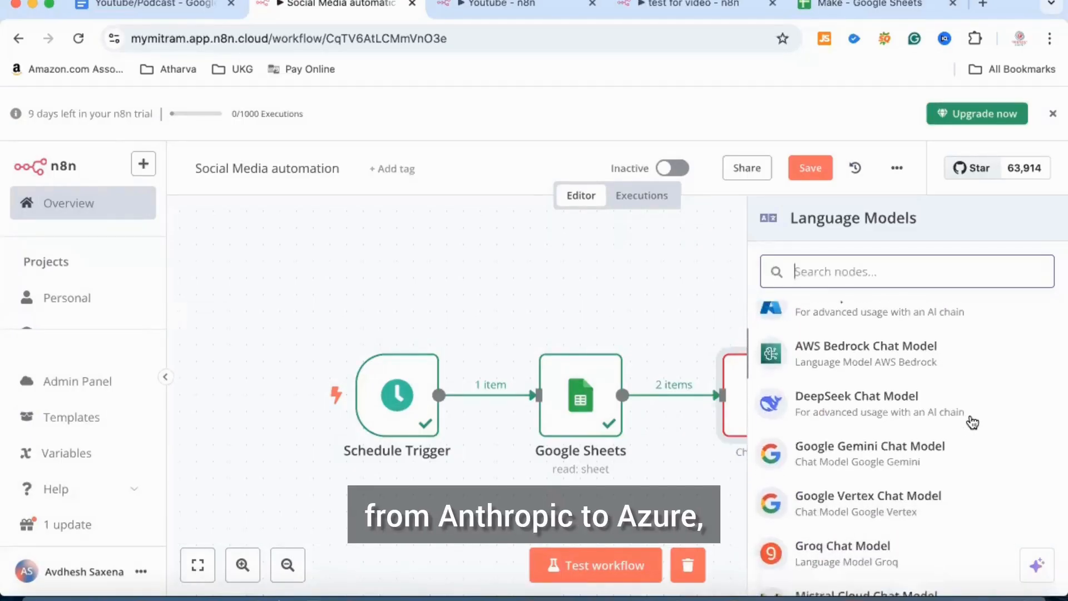
{"action": "scroll", "coordinate": [972, 422], "scroll_direction": "down", "scroll_amount": 5}
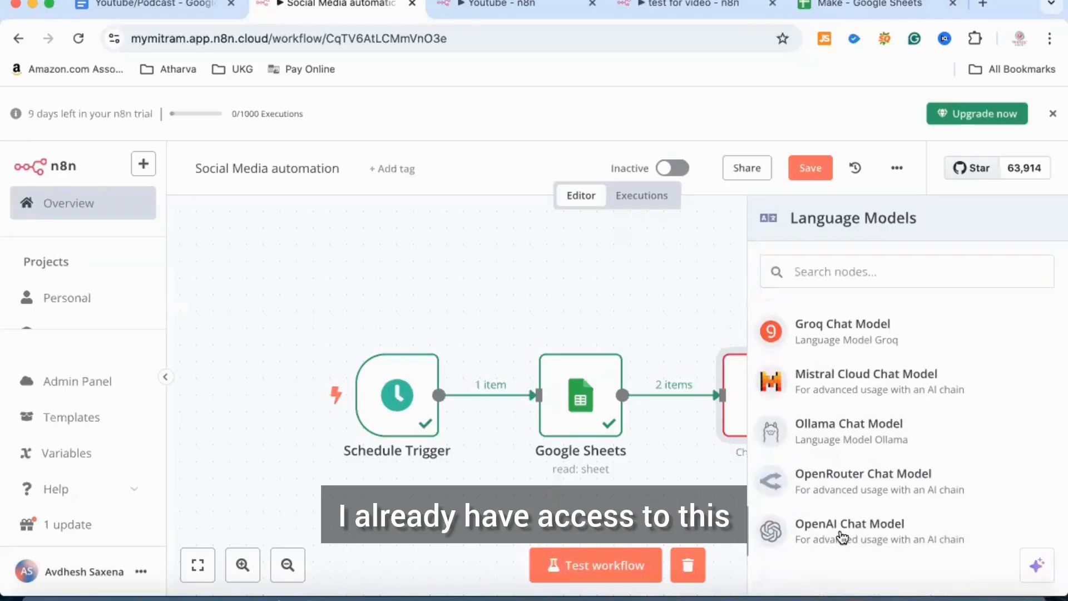
{"action": "left_click", "coordinate": [842, 537]}
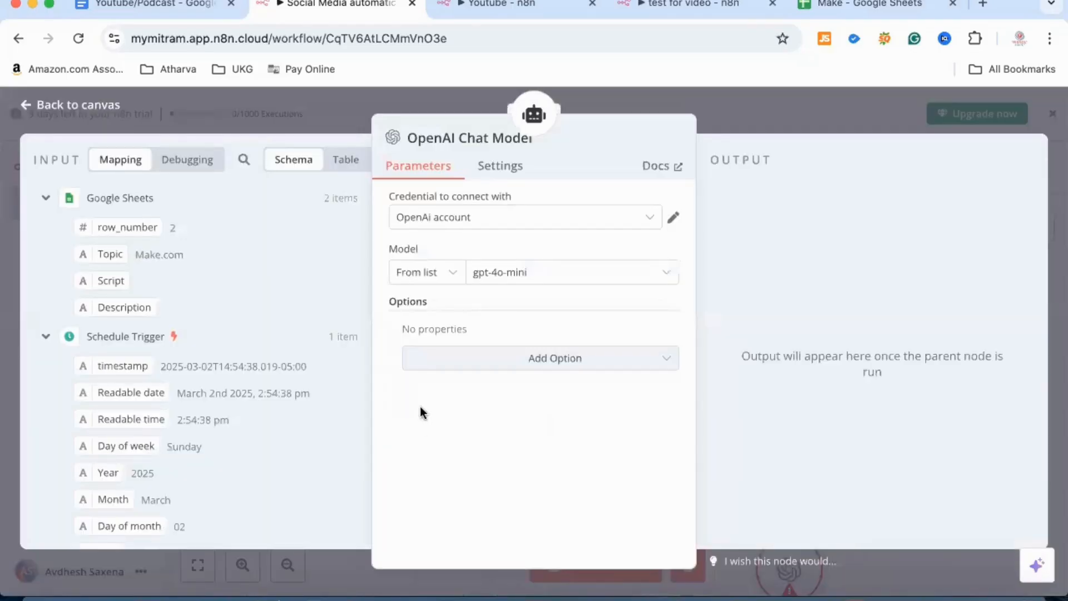
Check the chat model's available credentials and models, keep OpenAi account and gpt-4o-mini, and return to the canvas
{"action": "left_click", "coordinate": [649, 218]}
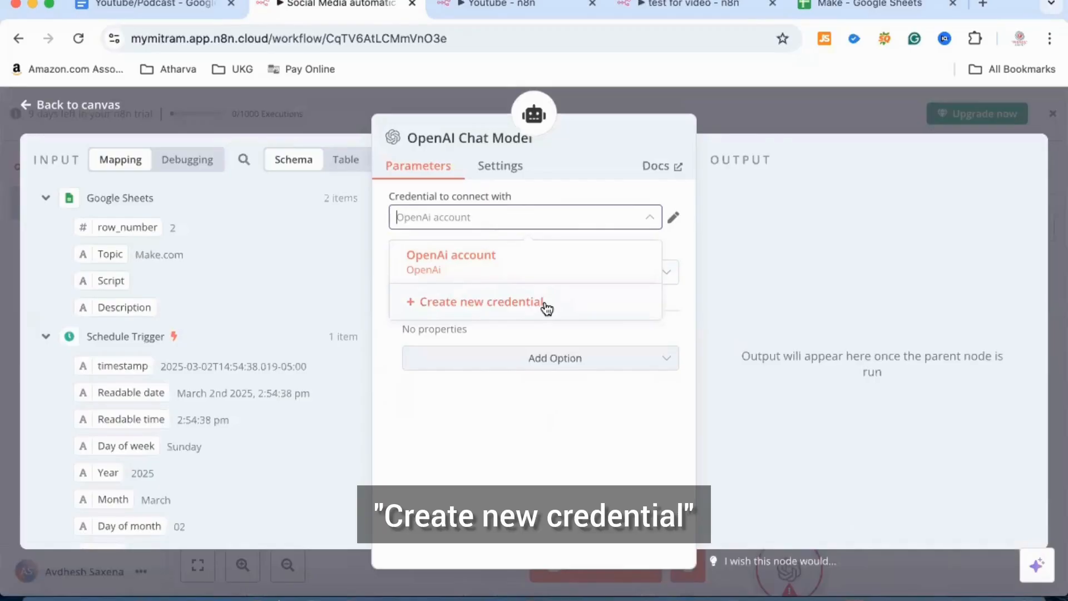
{"action": "left_click", "coordinate": [600, 165]}
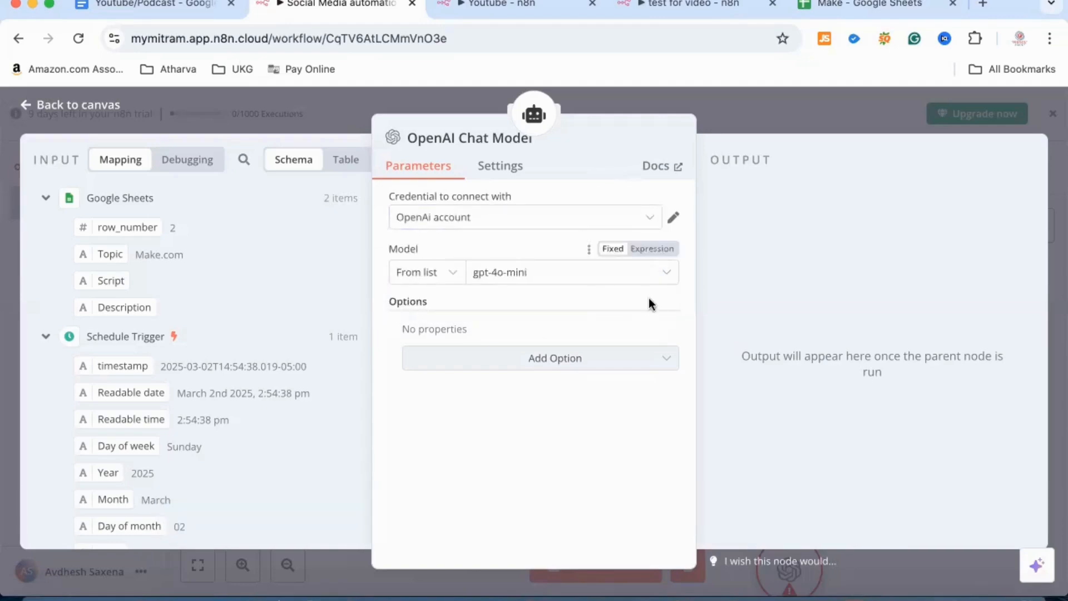
{"action": "left_click", "coordinate": [667, 276]}
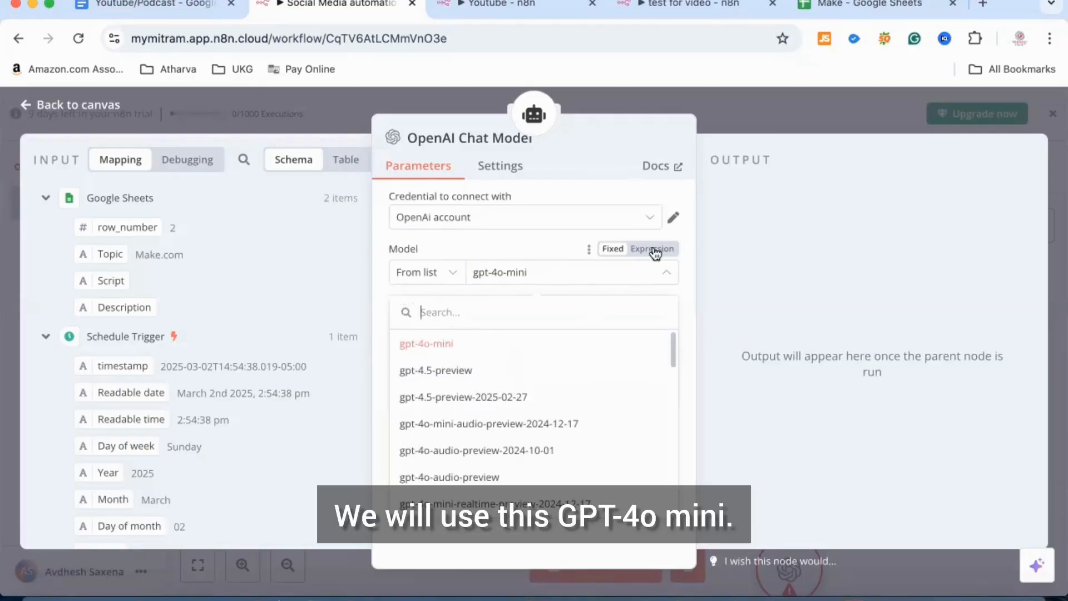
{"action": "left_click", "coordinate": [684, 230]}
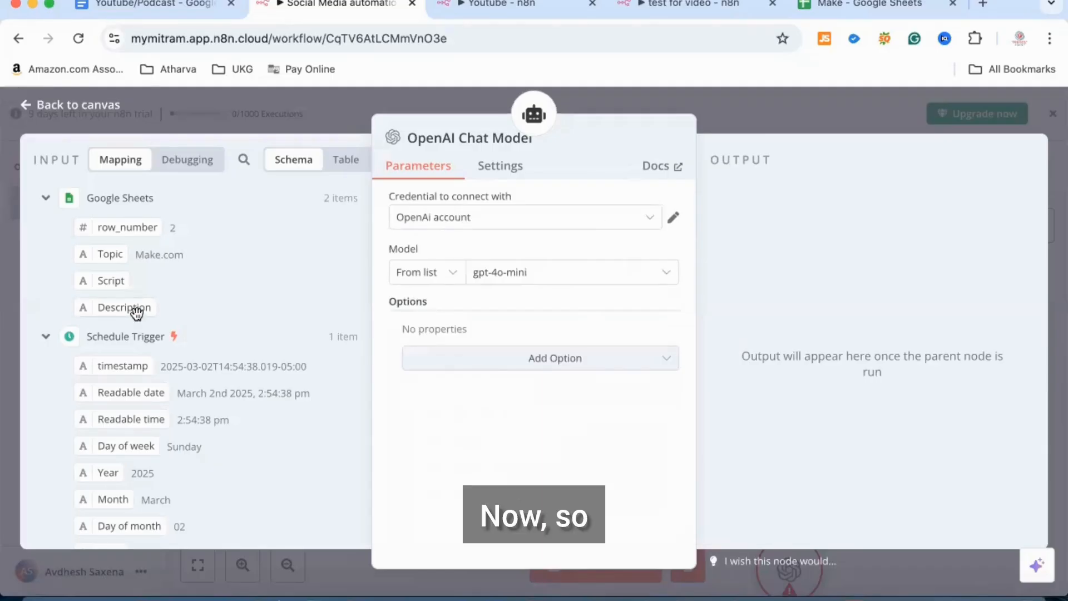
{"action": "left_click", "coordinate": [43, 114]}
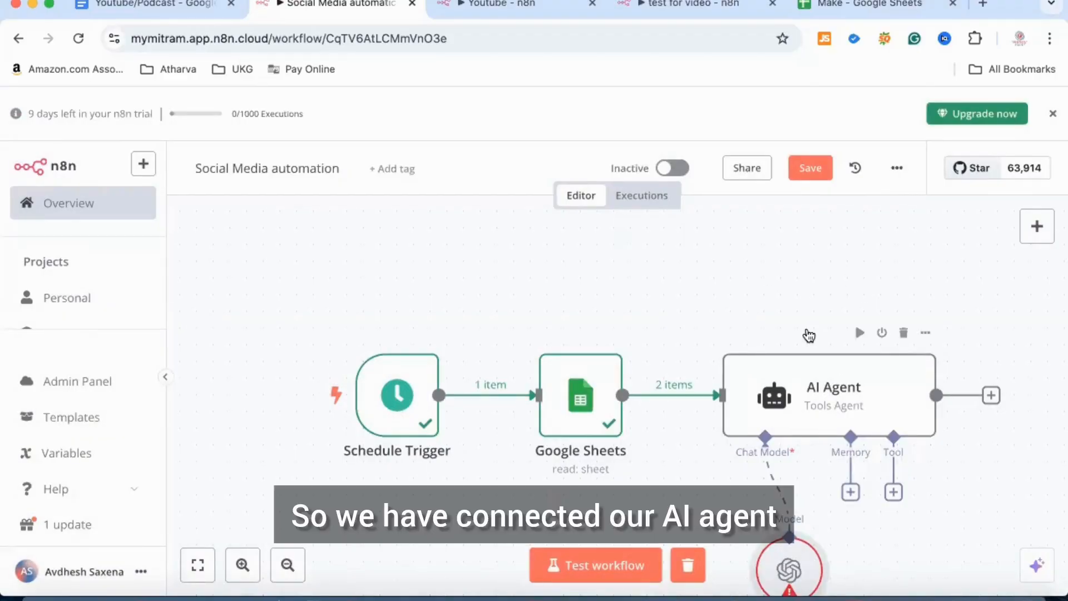
Run a test of the whole workflow with the AI Agent and its chat model connected
{"action": "scroll", "coordinate": [808, 333], "scroll_direction": "down", "scroll_amount": 1}
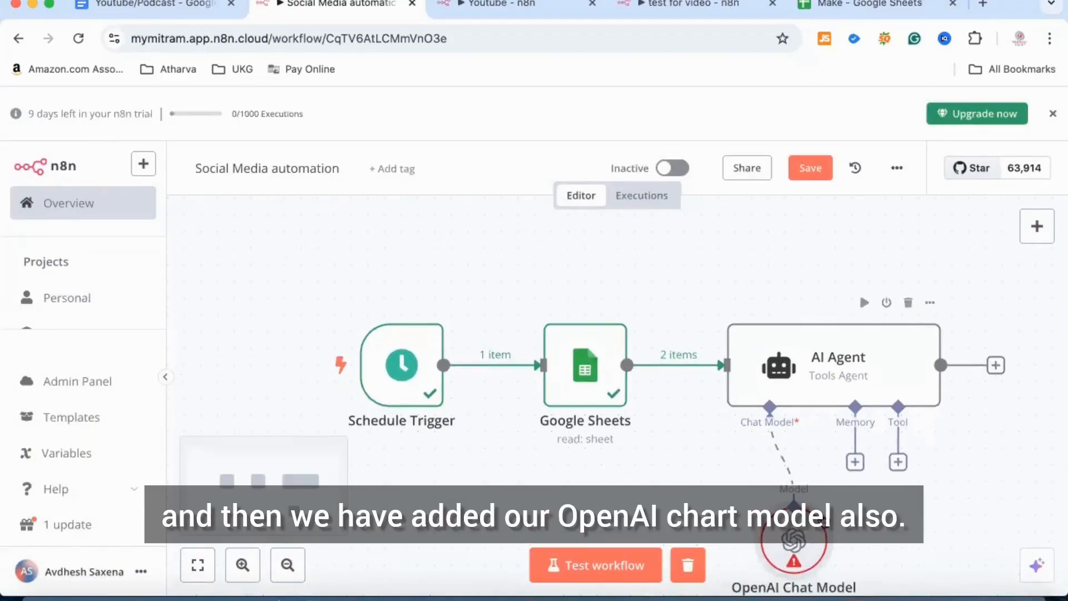
{"action": "scroll", "coordinate": [793, 547], "scroll_direction": "down", "scroll_amount": 2}
{"action": "scroll", "coordinate": [792, 547], "scroll_direction": "right", "scroll_amount": 3}
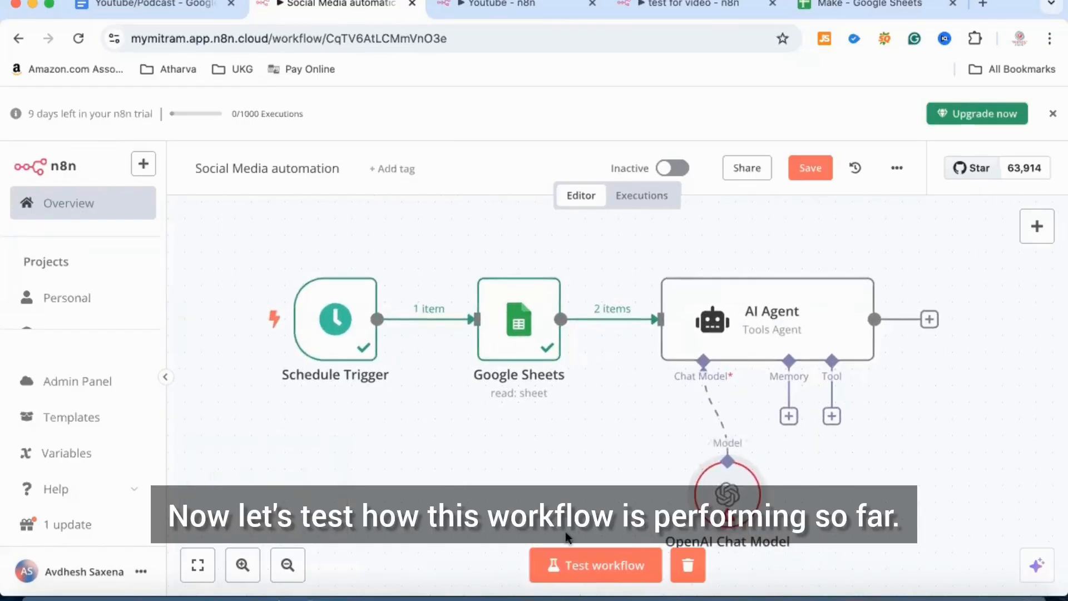
{"action": "left_click", "coordinate": [596, 572]}
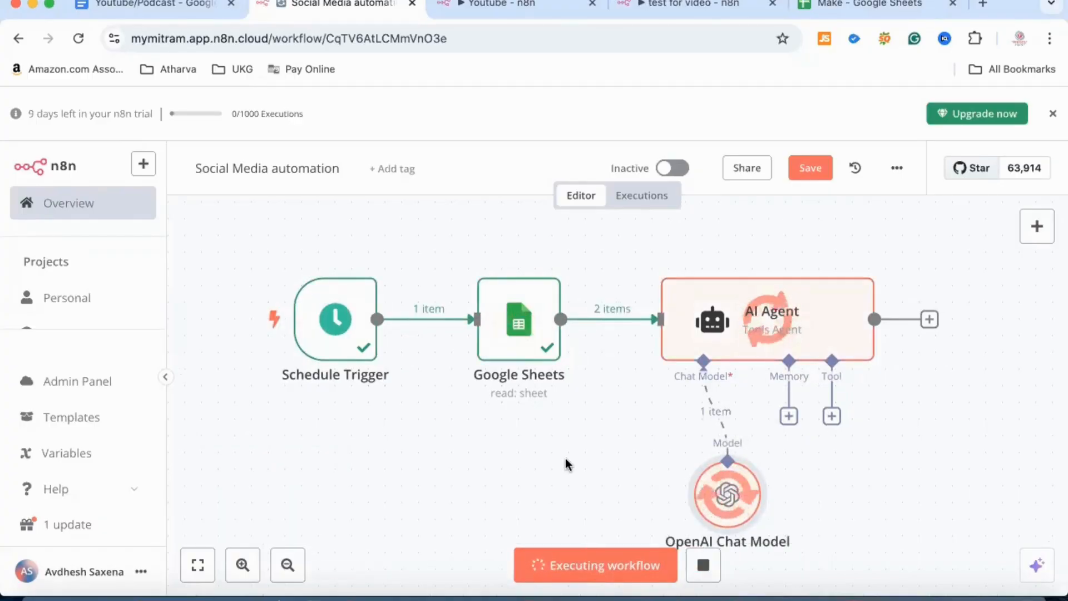
{"action": "scroll", "coordinate": [909, 445], "scroll_direction": "right", "scroll_amount": 3}
{"action": "scroll", "coordinate": [910, 445], "scroll_direction": "down", "scroll_amount": 1}
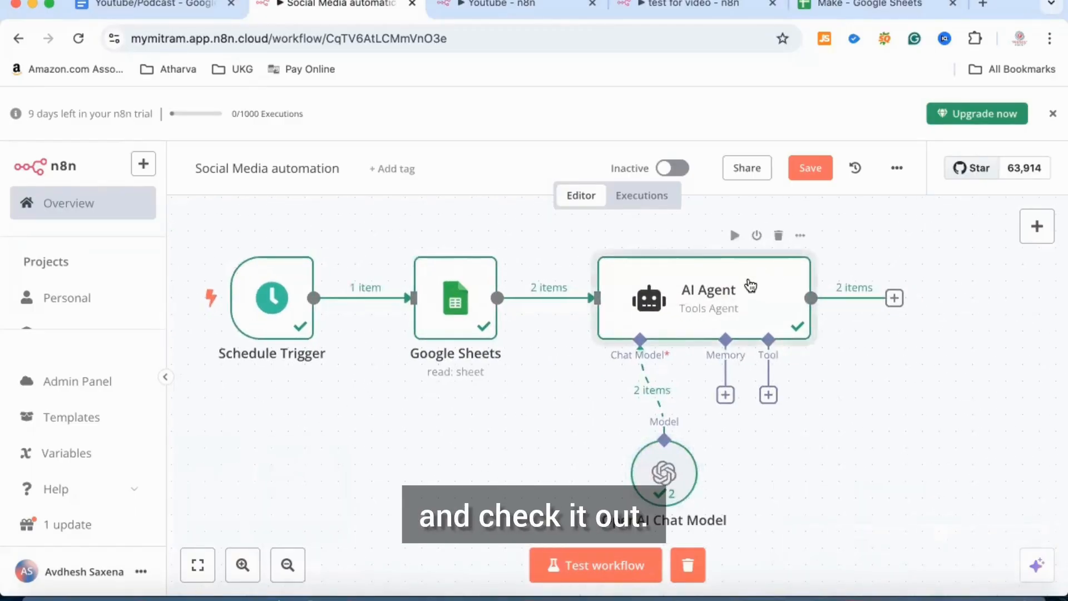
Review the posts generated in the AI Agent node's output and return to the canvas
{"action": "double_click", "coordinate": [751, 286]}
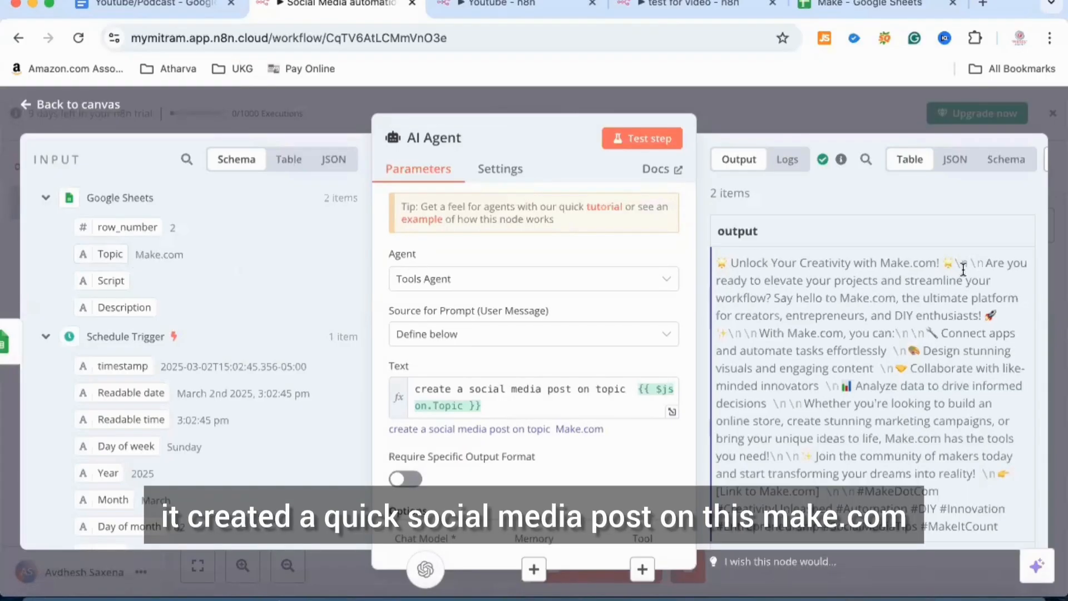
{"action": "scroll", "coordinate": [943, 363], "scroll_direction": "down", "scroll_amount": 10}
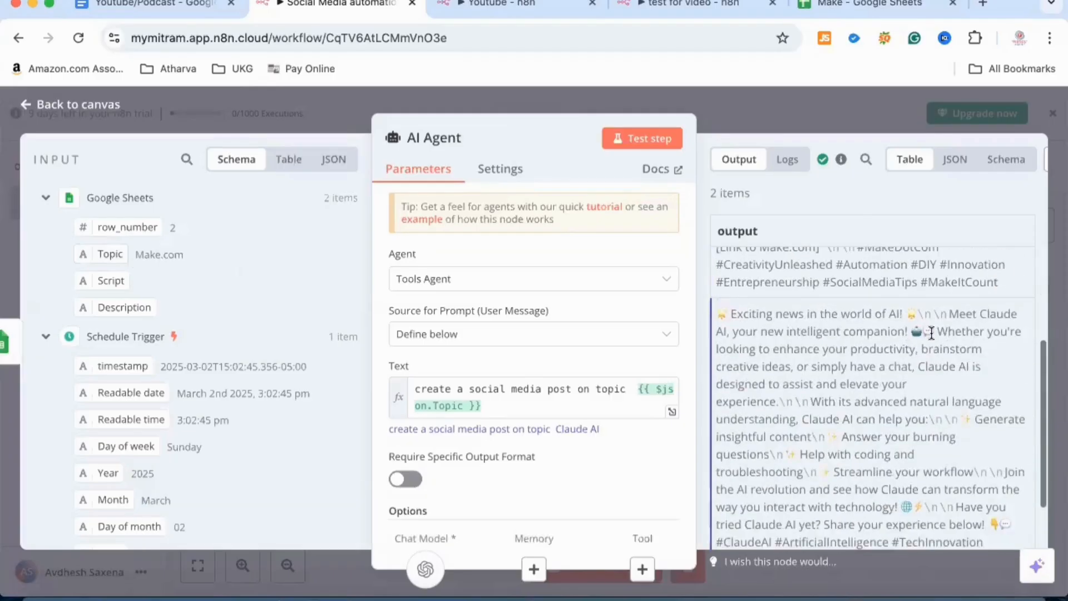
{"action": "scroll", "coordinate": [769, 353], "scroll_direction": "up", "scroll_amount": 10}
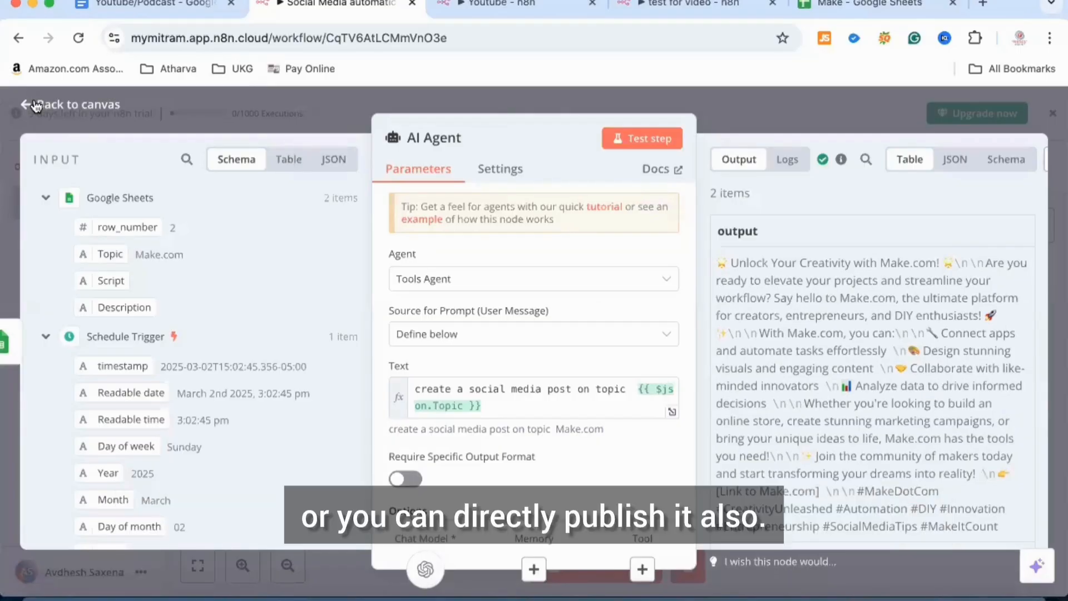
{"action": "left_click", "coordinate": [35, 105]}
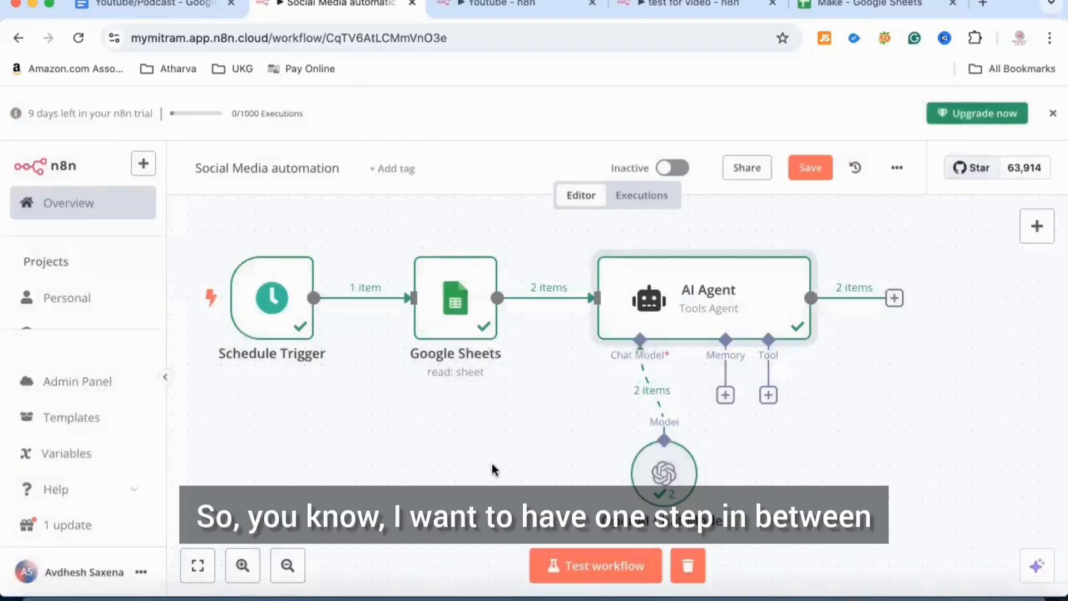
Browse the tools that can be attached to the AI Agent and close the list without adding one
{"action": "scroll", "coordinate": [492, 469], "scroll_direction": "right", "scroll_amount": 3}
{"action": "scroll", "coordinate": [492, 469], "scroll_direction": "up", "scroll_amount": 2}
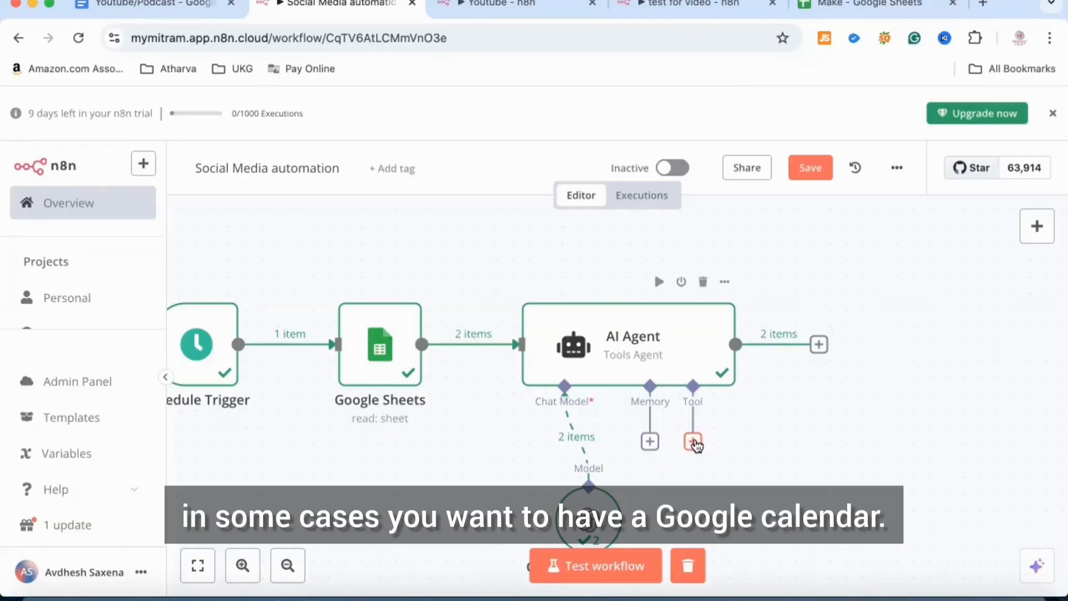
{"action": "left_click", "coordinate": [693, 443]}
{"action": "scroll", "coordinate": [877, 430], "scroll_direction": "down", "scroll_amount": 2}
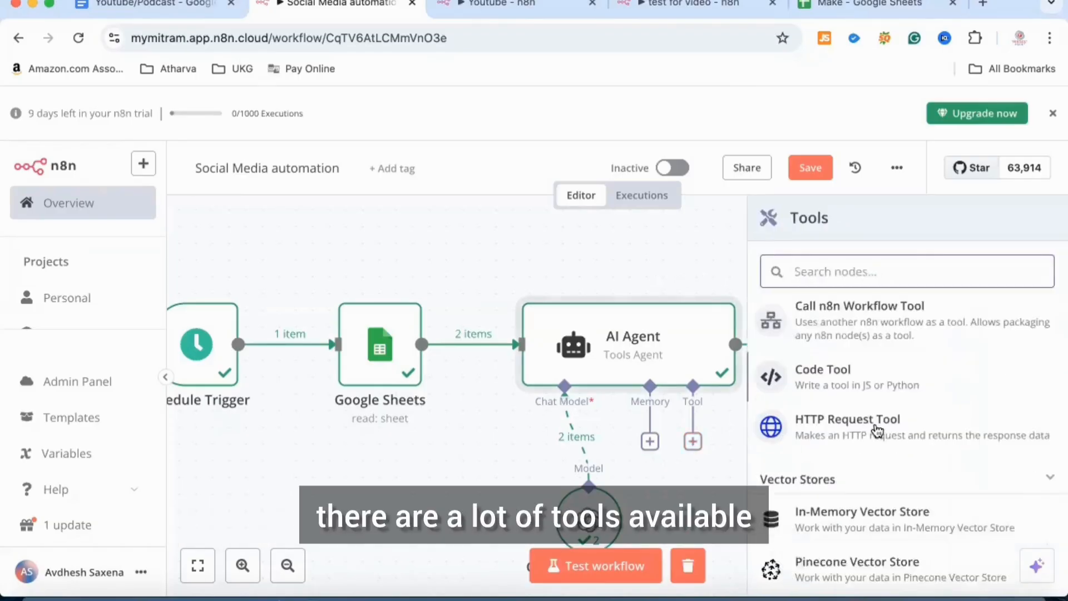
{"action": "scroll", "coordinate": [877, 430], "scroll_direction": "down", "scroll_amount": 8}
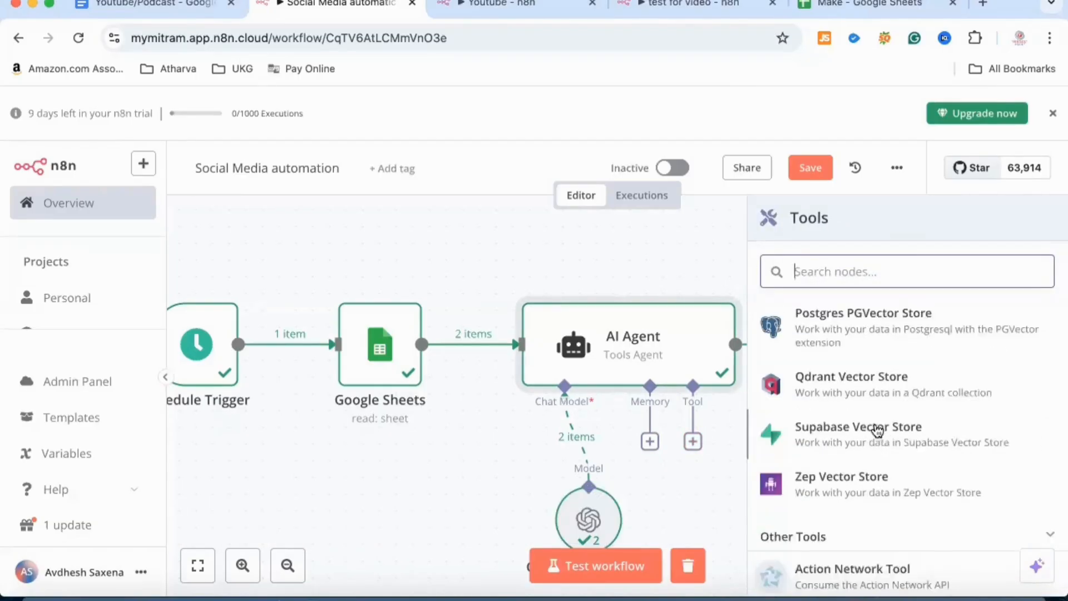
{"action": "scroll", "coordinate": [877, 430], "scroll_direction": "down", "scroll_amount": 3}
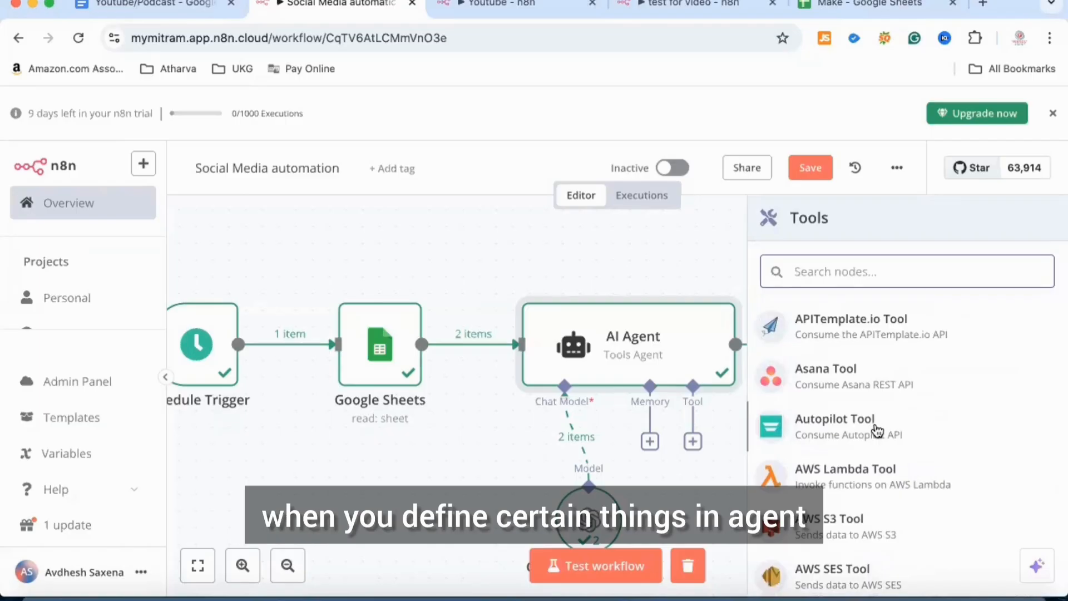
{"action": "left_click", "coordinate": [719, 486]}
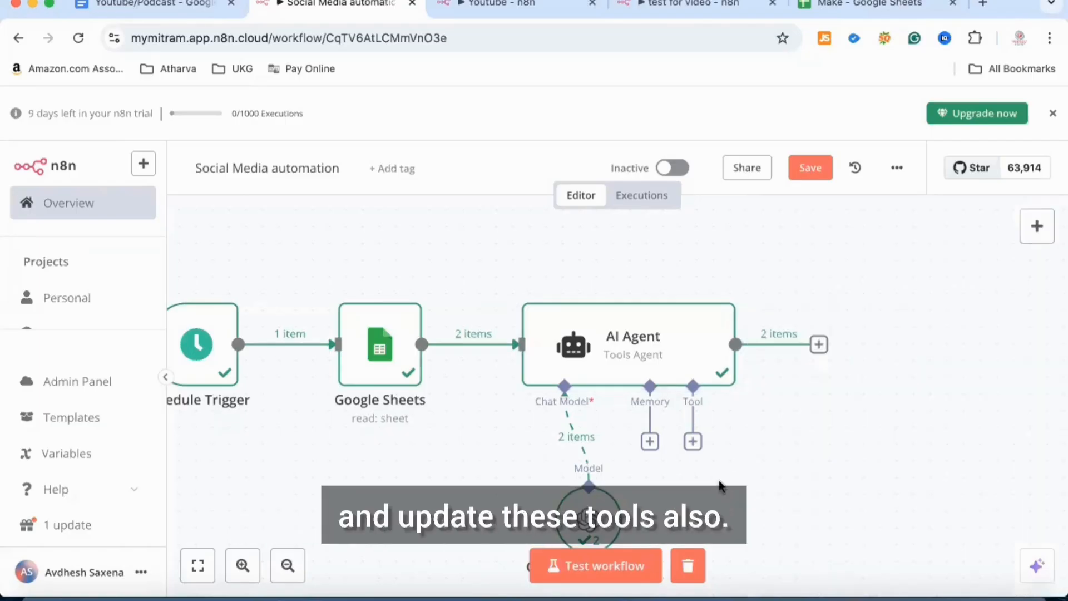
Add a Google Sheets node with the Append or update row in sheet action after the AI Agent
{"action": "left_click", "coordinate": [819, 346]}
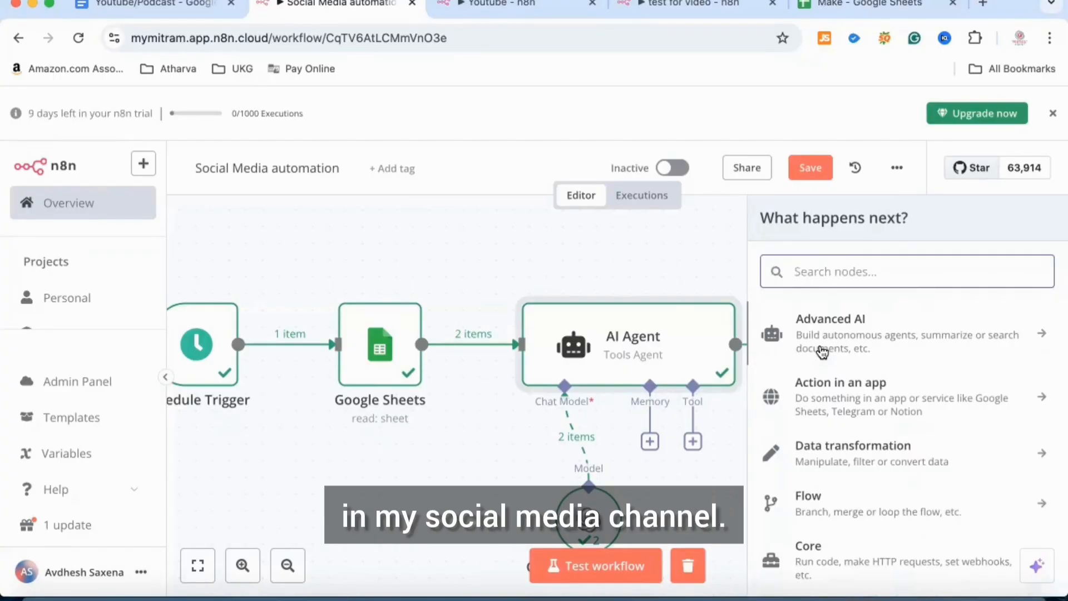
{"action": "scroll", "coordinate": [822, 351], "scroll_direction": "down", "scroll_amount": 2}
{"action": "scroll", "coordinate": [822, 352], "scroll_direction": "up", "scroll_amount": 2}
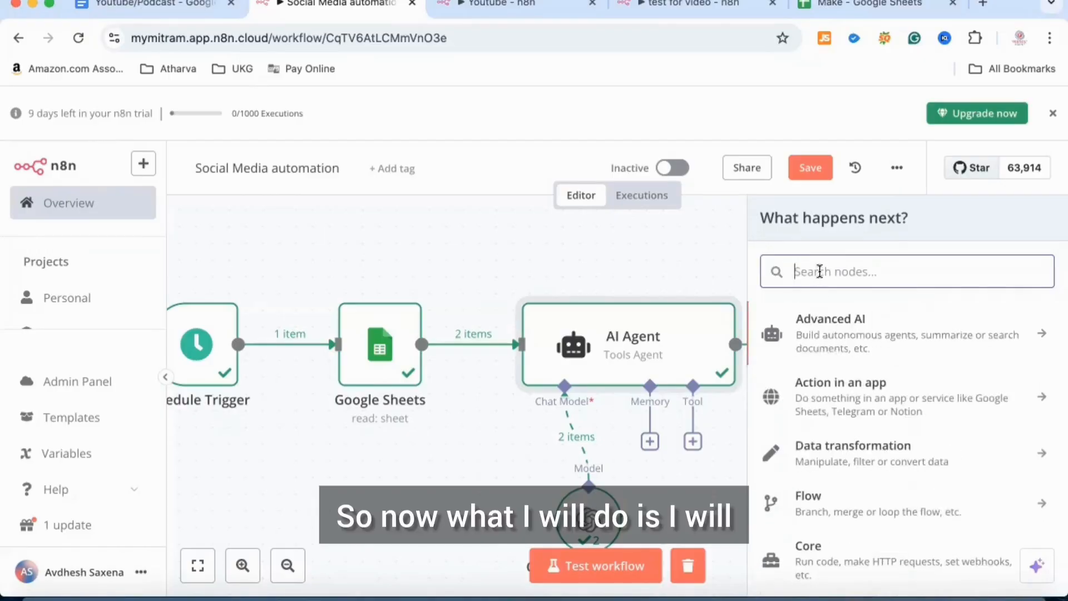
{"action": "left_click", "coordinate": [743, 383]}
{"action": "left_click", "coordinate": [819, 346]}
{"action": "type", "text": "sheet"}
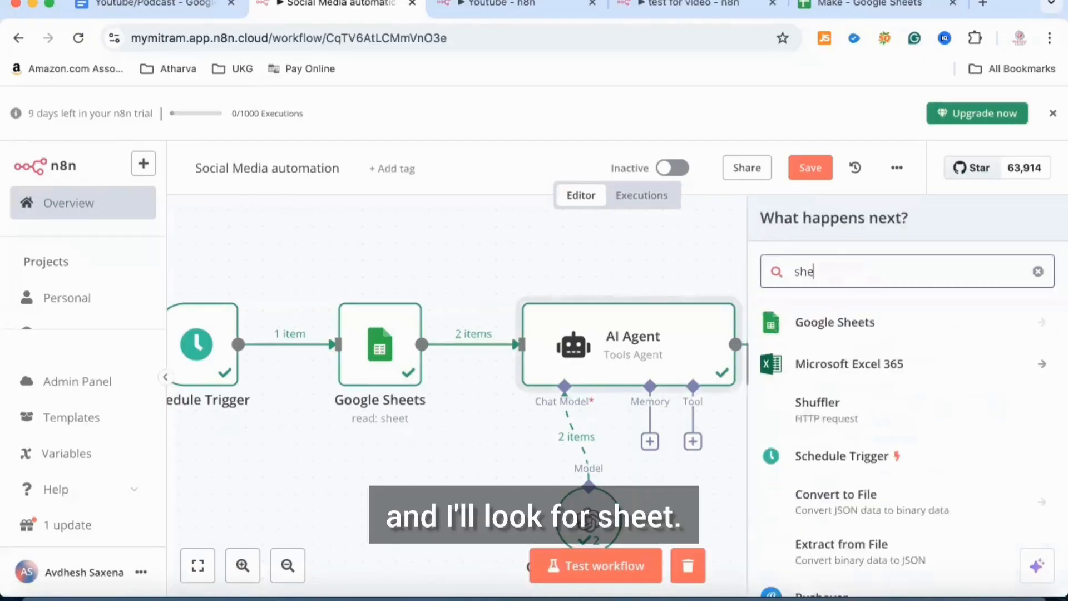
{"action": "left_click", "coordinate": [851, 322]}
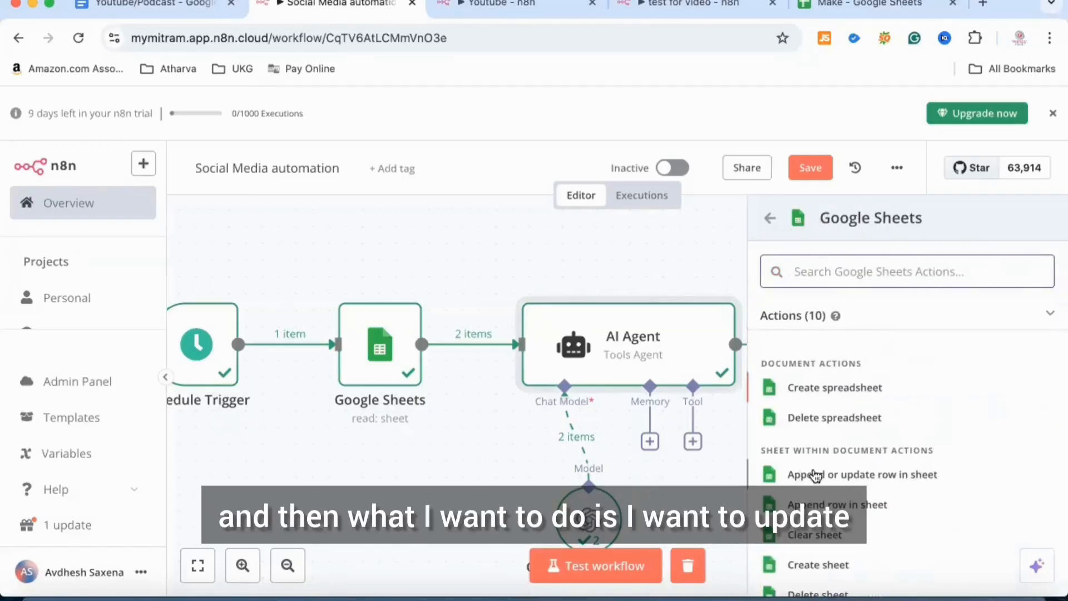
{"action": "left_click", "coordinate": [916, 477]}
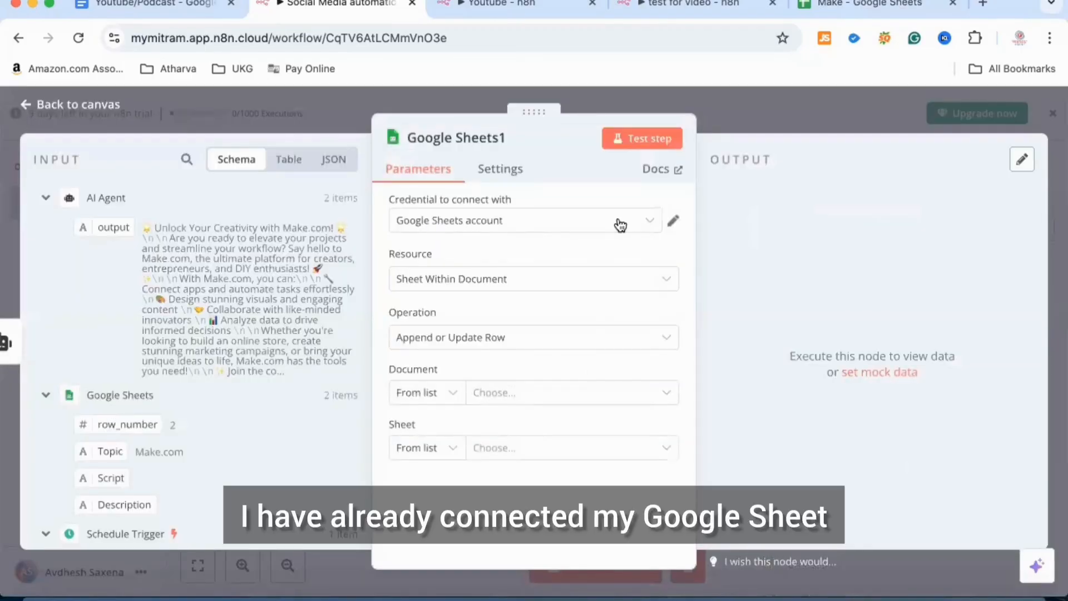
Keep Sheet Within Document as the new node's resource and choose the Make document with Sheet1
{"action": "left_click", "coordinate": [664, 284]}
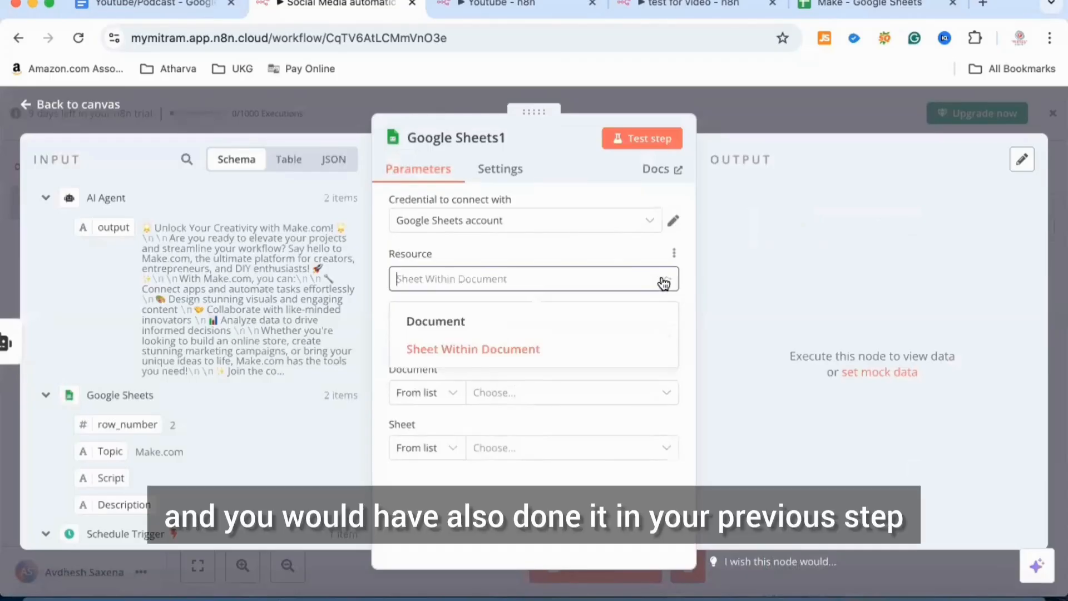
{"action": "left_click", "coordinate": [504, 349]}
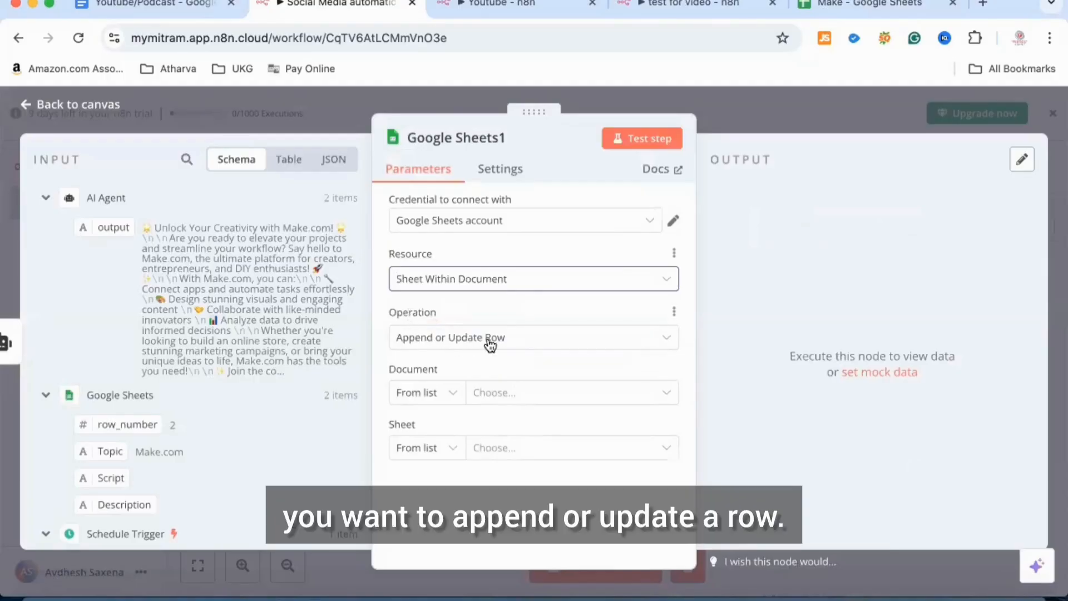
{"action": "left_click", "coordinate": [642, 396]}
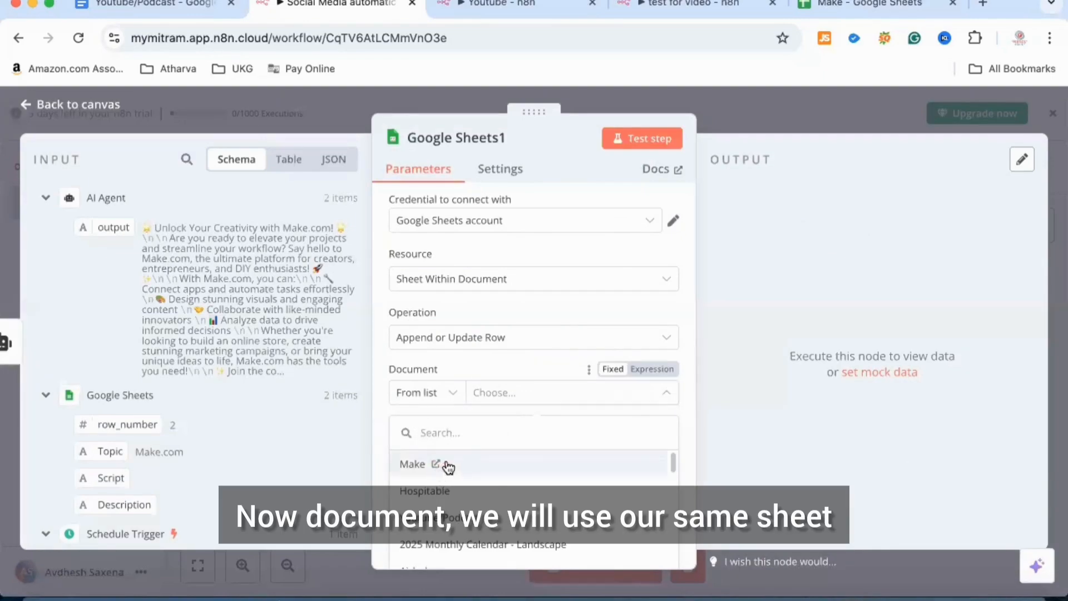
{"action": "left_click", "coordinate": [453, 465]}
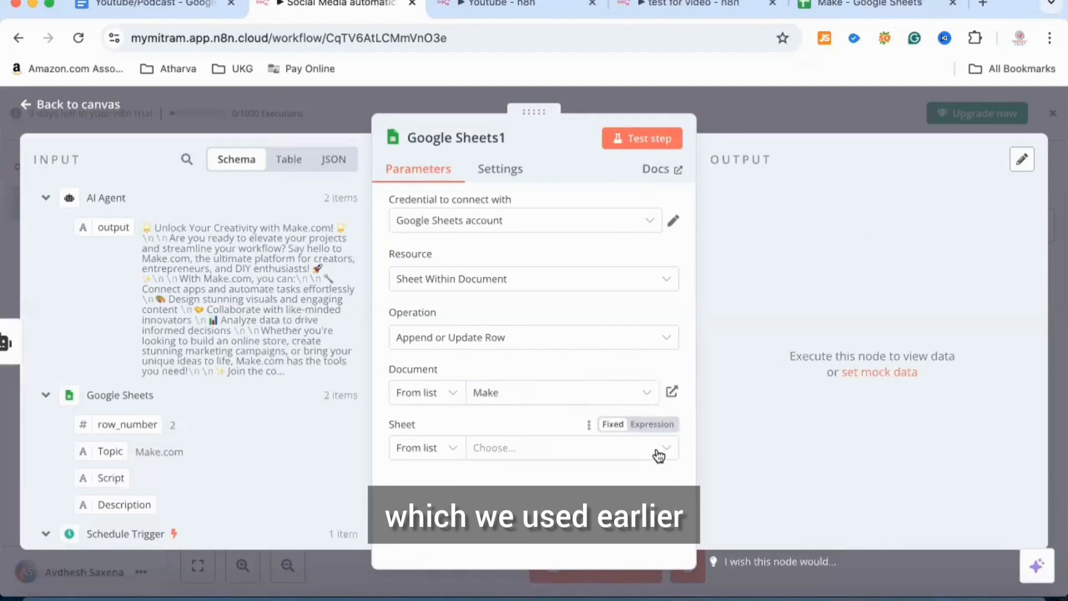
{"action": "left_click", "coordinate": [606, 451]}
{"action": "left_click", "coordinate": [471, 478]}
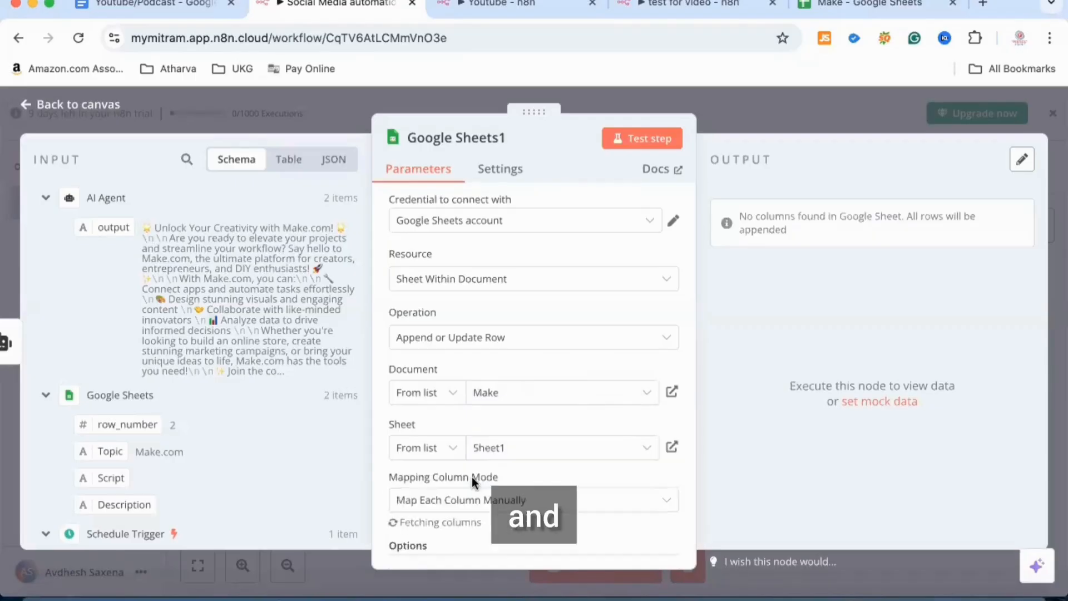
Keep the column mapping mode at Map Each Column Manually and use Topic as the column to match on
{"action": "scroll", "coordinate": [473, 481], "scroll_direction": "down", "scroll_amount": 2}
{"action": "scroll", "coordinate": [473, 482], "scroll_direction": "down", "scroll_amount": 3}
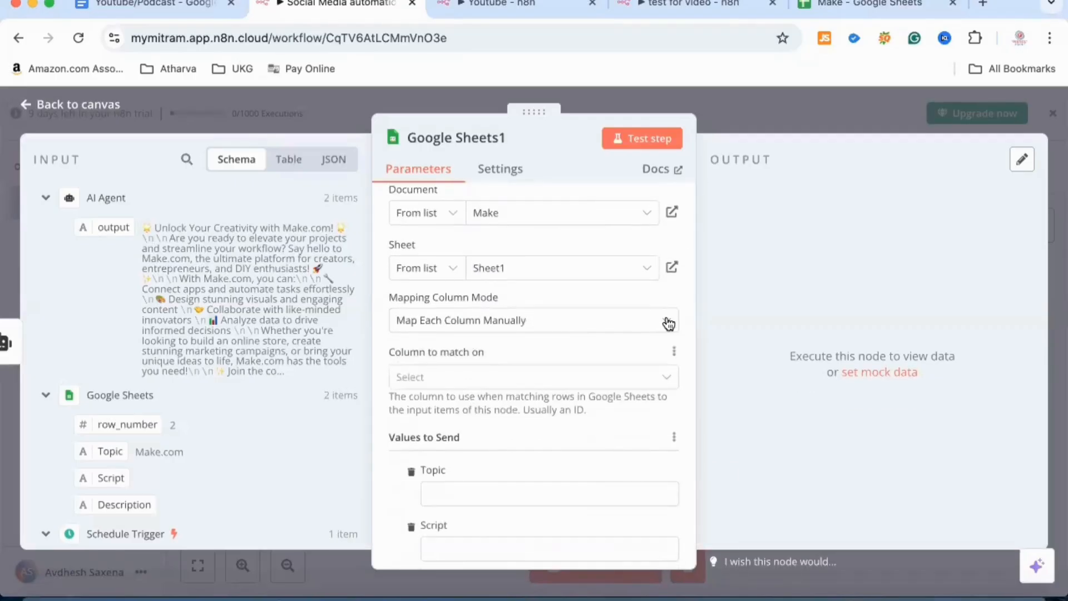
{"action": "left_click", "coordinate": [667, 321]}
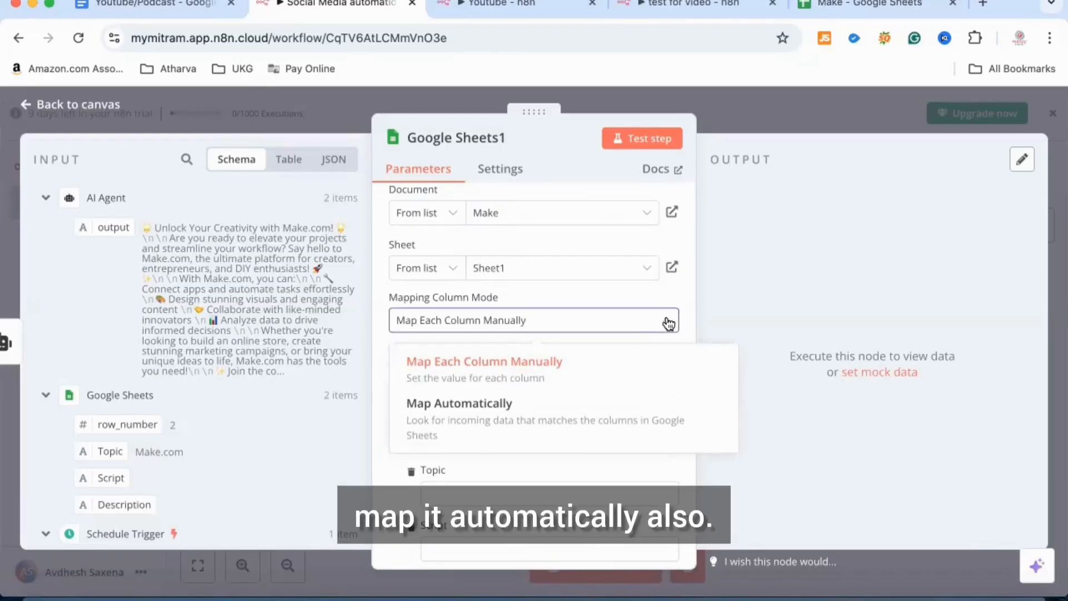
{"action": "left_click", "coordinate": [513, 372]}
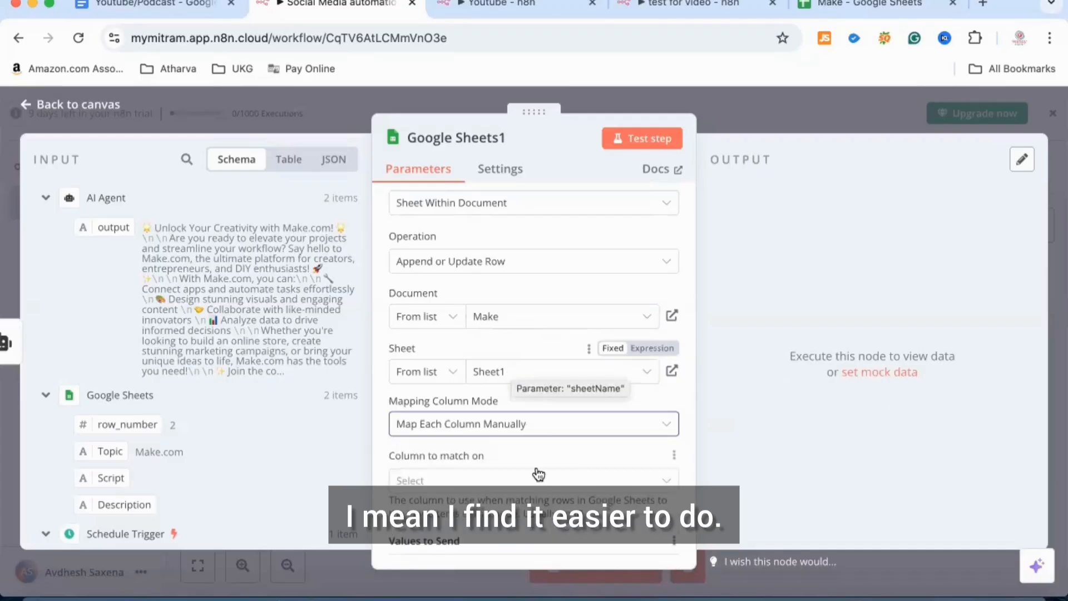
{"action": "scroll", "coordinate": [538, 474], "scroll_direction": "down", "scroll_amount": 5}
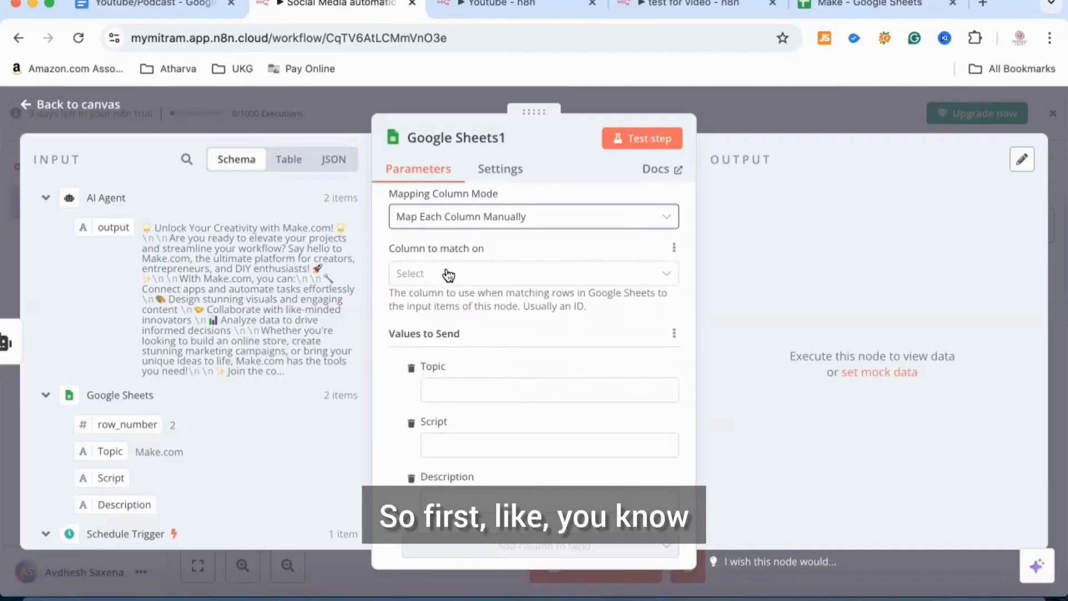
{"action": "left_click", "coordinate": [655, 280]}
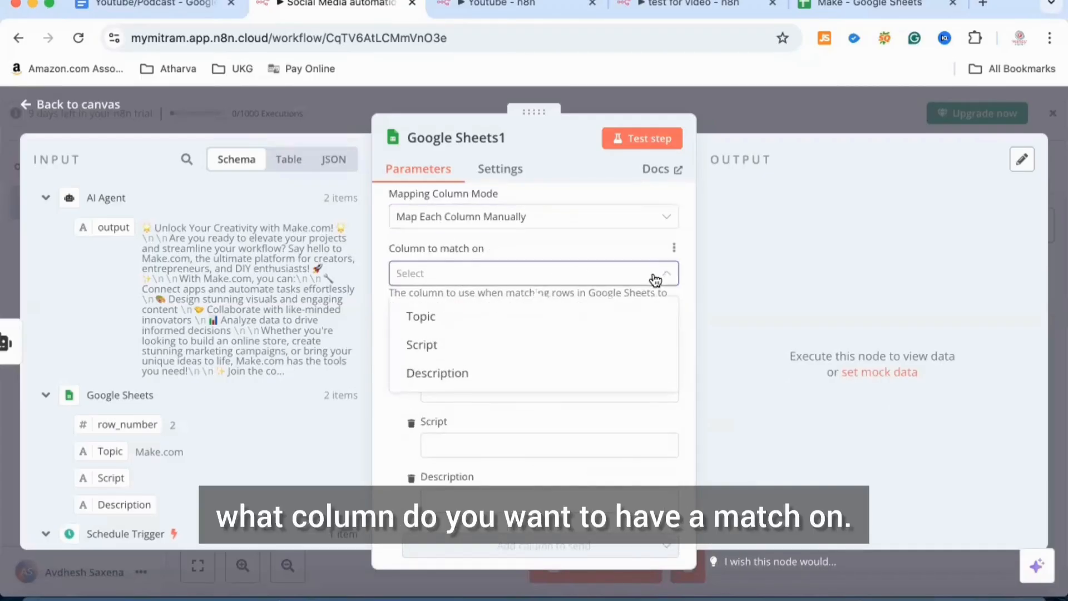
{"action": "left_click", "coordinate": [448, 317]}
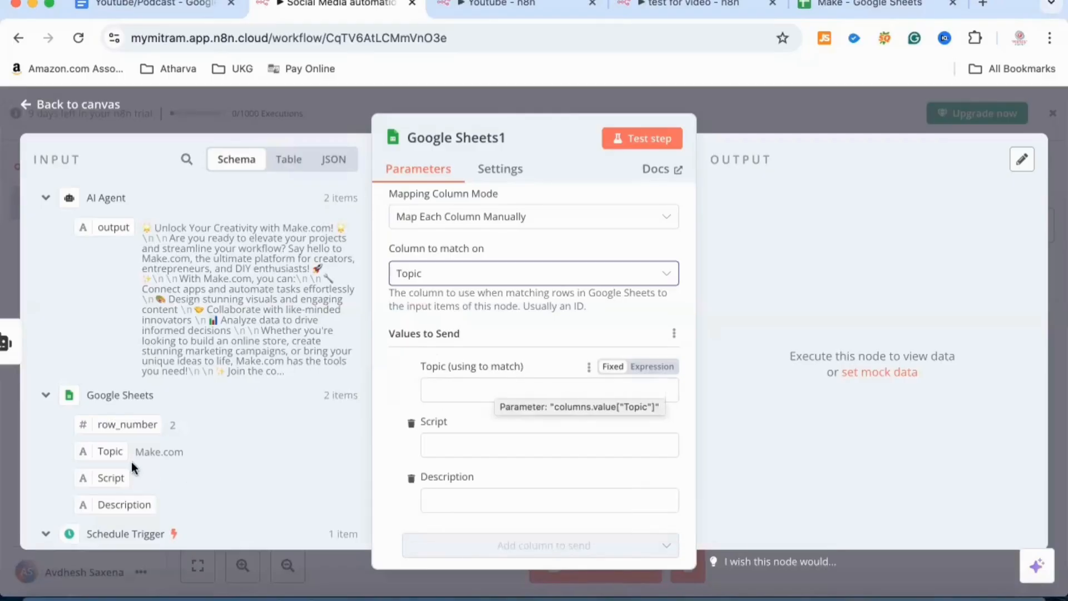
Map the Topic value to the first Google Sheets node's Topic field and the Script value to the AI Agent's output
{"action": "left_click_drag", "start_coordinate": [108, 453], "coordinate": [462, 397]}
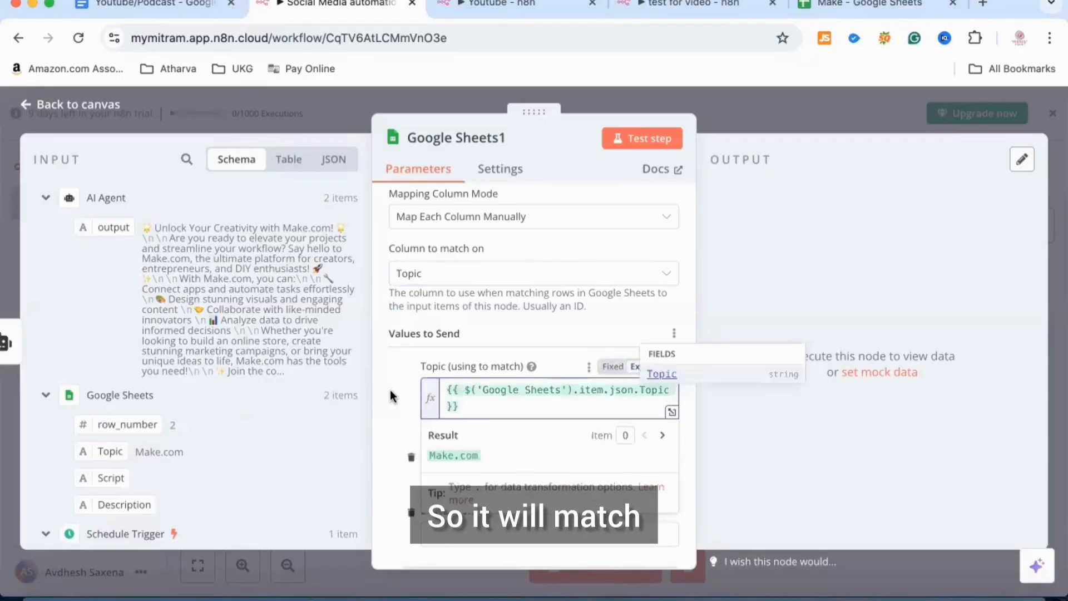
{"action": "scroll", "coordinate": [393, 396], "scroll_direction": "down", "scroll_amount": 3}
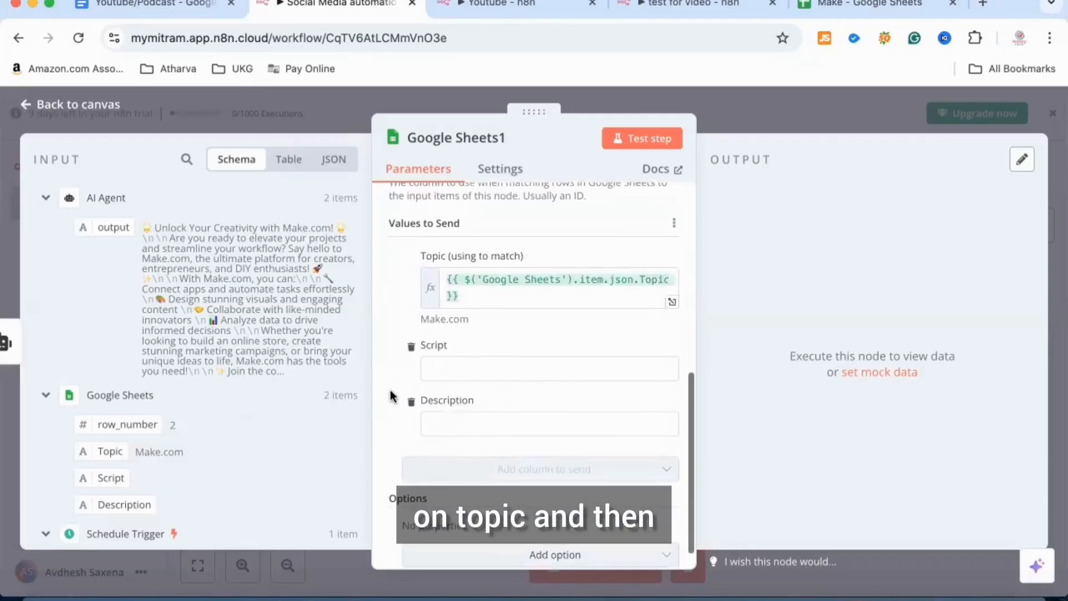
{"action": "scroll", "coordinate": [393, 396], "scroll_direction": "down", "scroll_amount": 1}
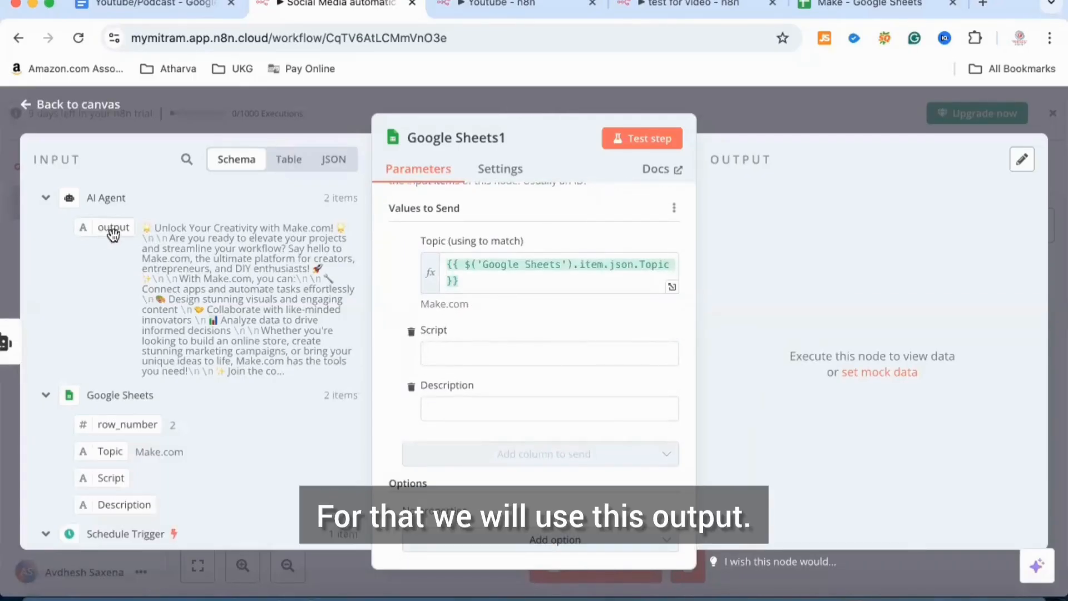
{"action": "left_click_drag", "start_coordinate": [113, 234], "coordinate": [450, 344]}
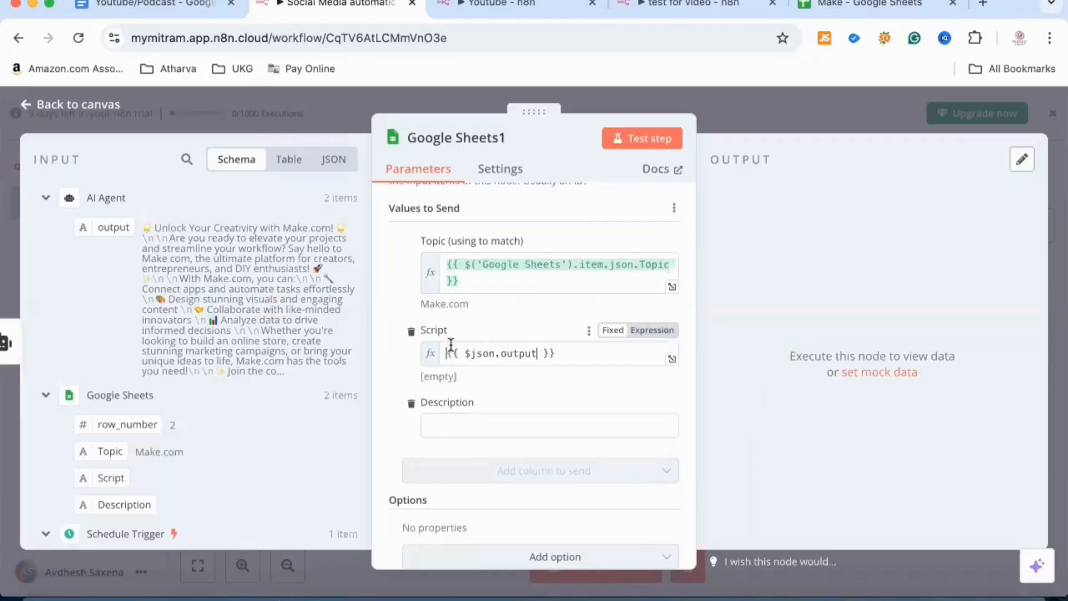
{"action": "left_click", "coordinate": [391, 343]}
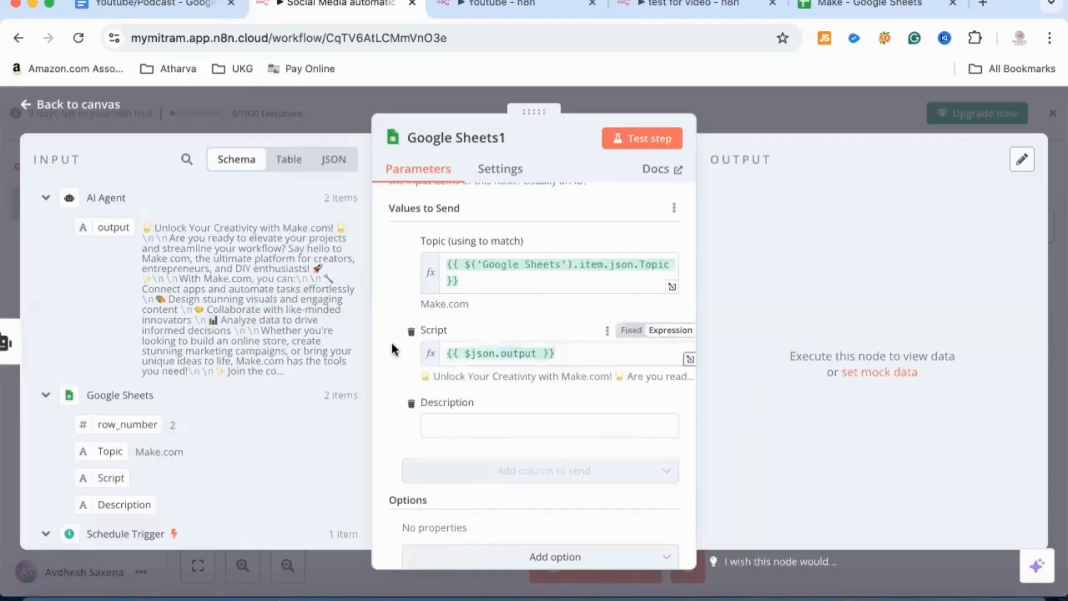
{"action": "scroll", "coordinate": [391, 343], "scroll_direction": "down", "scroll_amount": 1}
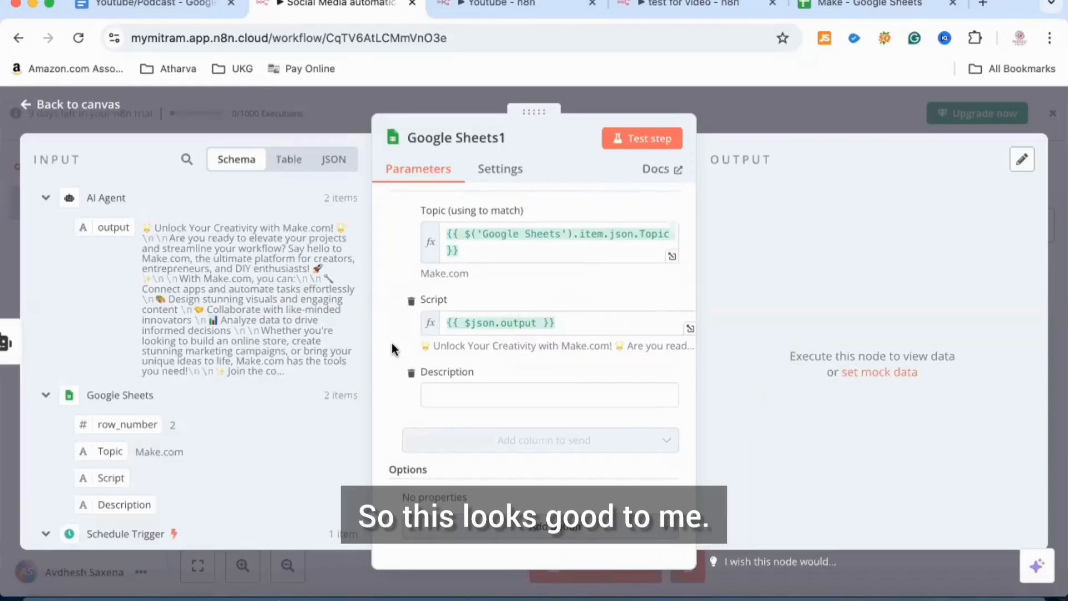
Test the append-or-update Google Sheets node and review the Topic and Script rows in its output
{"action": "scroll", "coordinate": [391, 343], "scroll_direction": "up", "scroll_amount": 10}
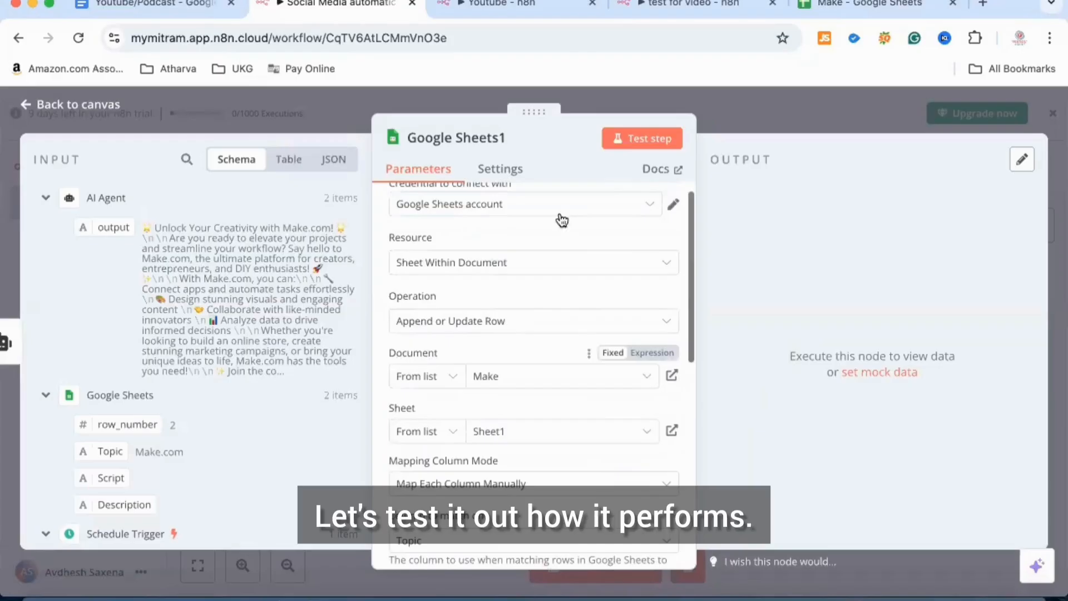
{"action": "left_click", "coordinate": [645, 138]}
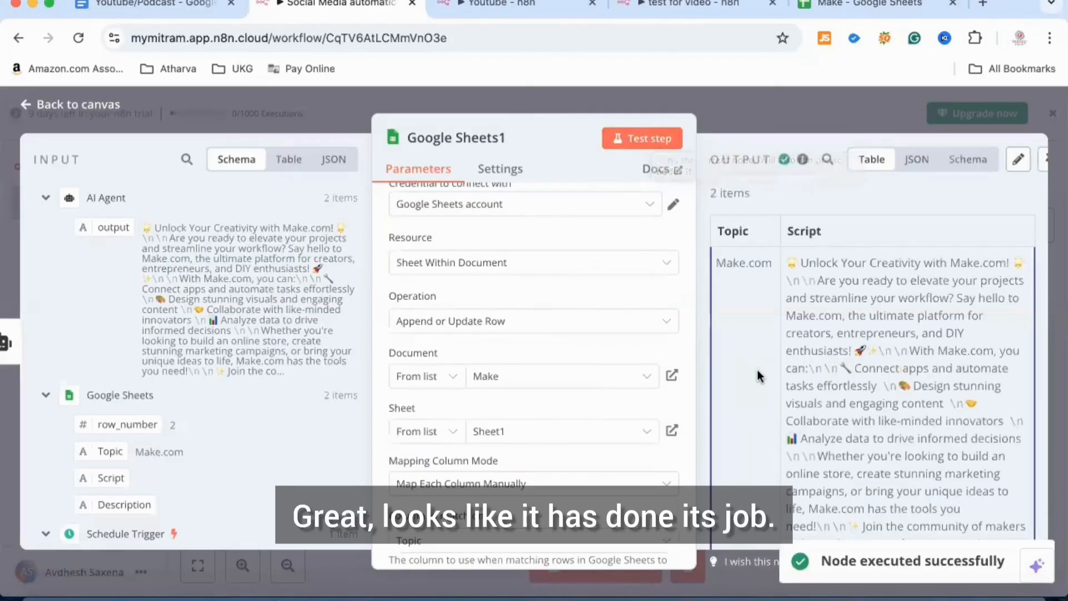
{"action": "scroll", "coordinate": [757, 376], "scroll_direction": "down", "scroll_amount": 10}
{"action": "scroll", "coordinate": [758, 377], "scroll_direction": "up", "scroll_amount": 4}
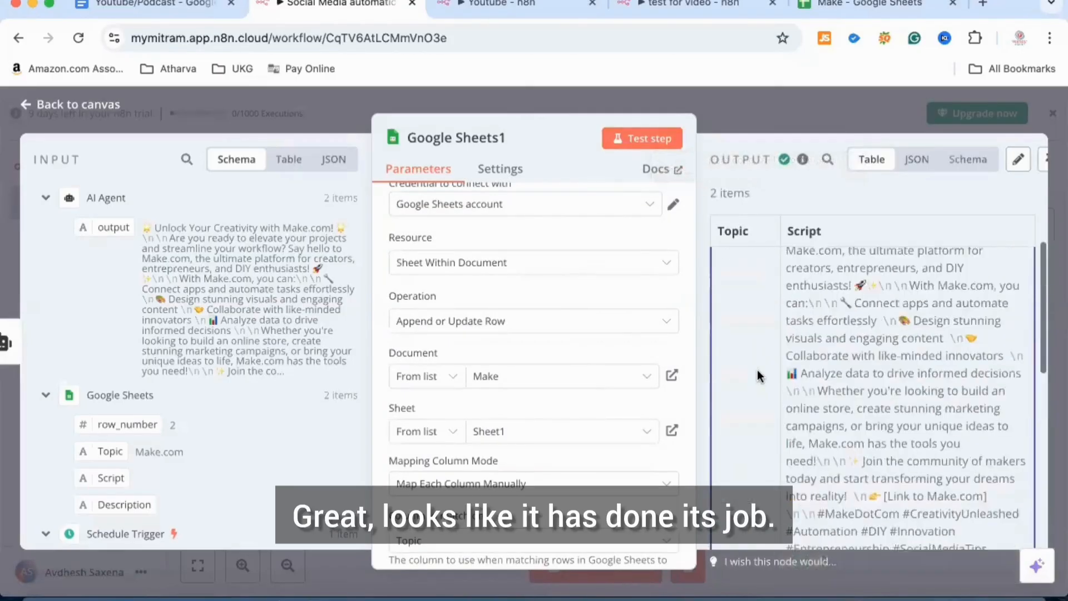
Check the scripts written to the Make spreadsheet, then go back to the Social Media automation workflow's canvas
{"action": "left_click", "coordinate": [860, 6]}
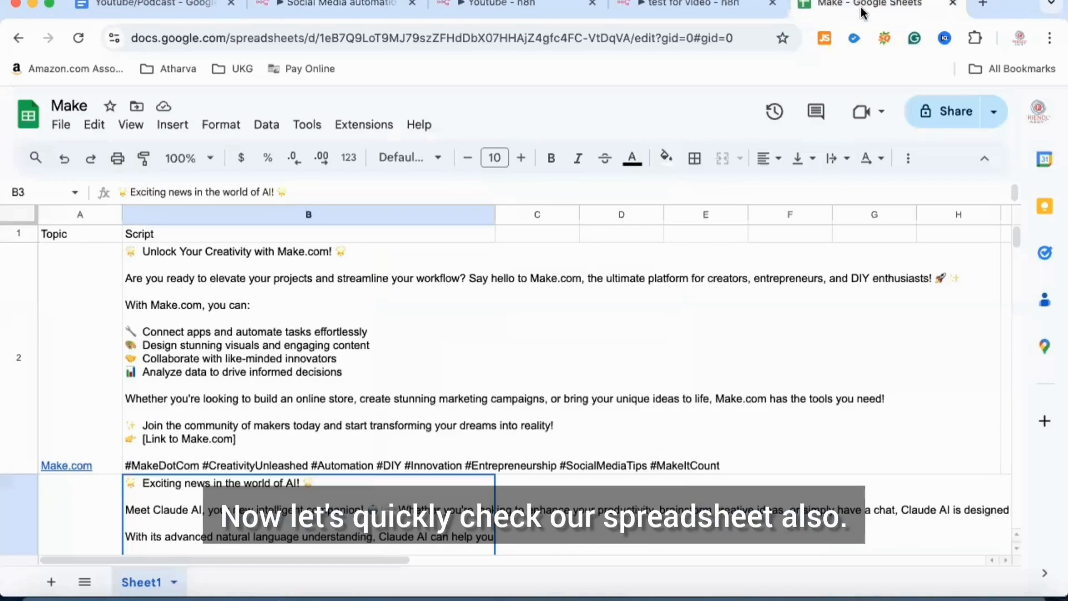
{"action": "left_click", "coordinate": [93, 293]}
{"action": "left_click", "coordinate": [221, 282]}
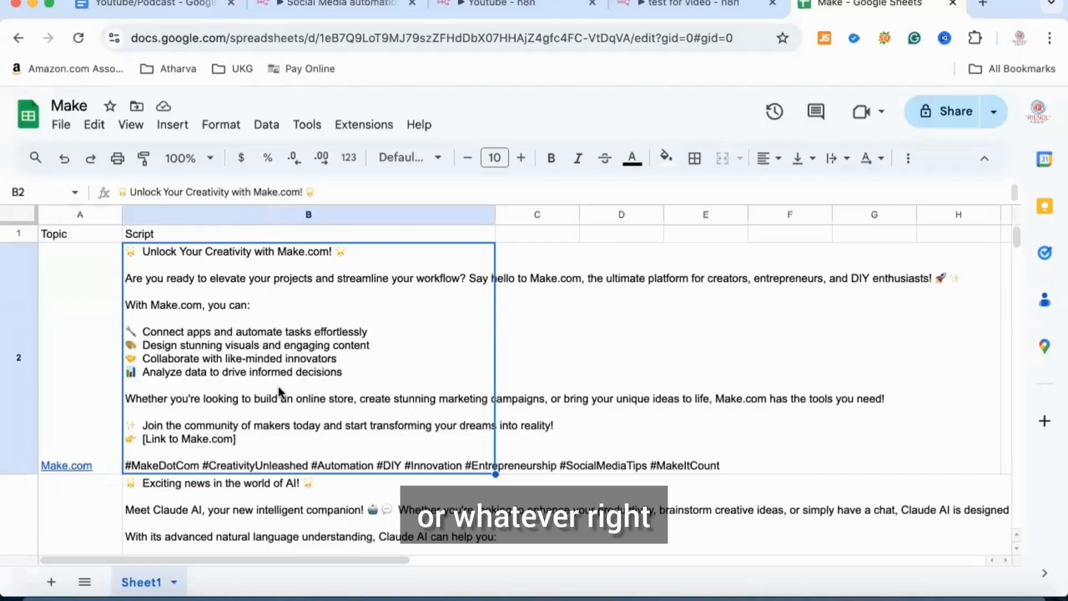
{"action": "scroll", "coordinate": [278, 386], "scroll_direction": "down", "scroll_amount": 5}
{"action": "scroll", "coordinate": [278, 388], "scroll_direction": "up", "scroll_amount": 5}
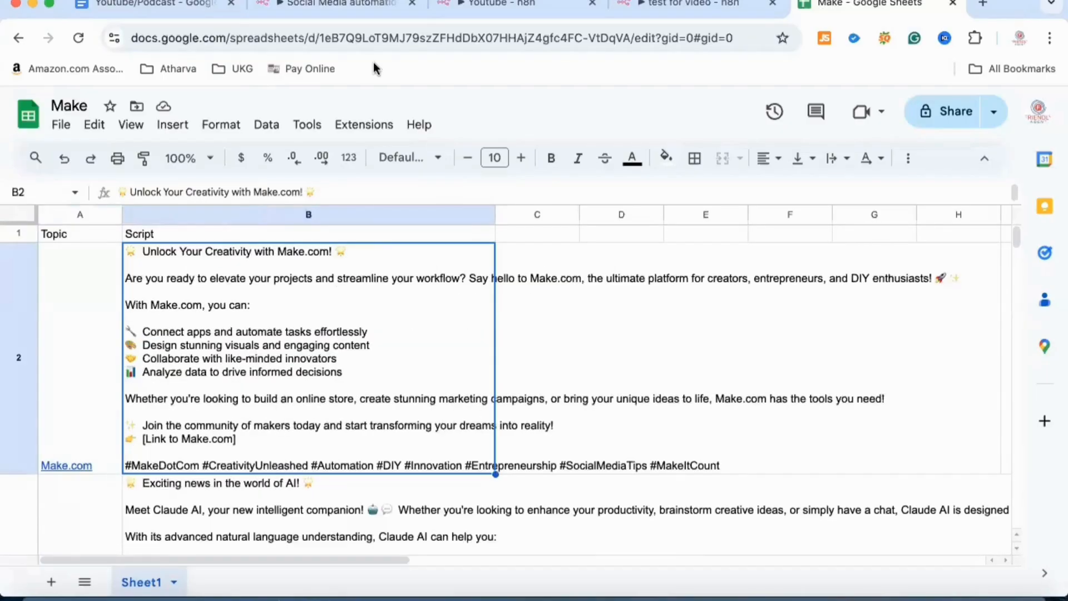
{"action": "left_click", "coordinate": [370, 7]}
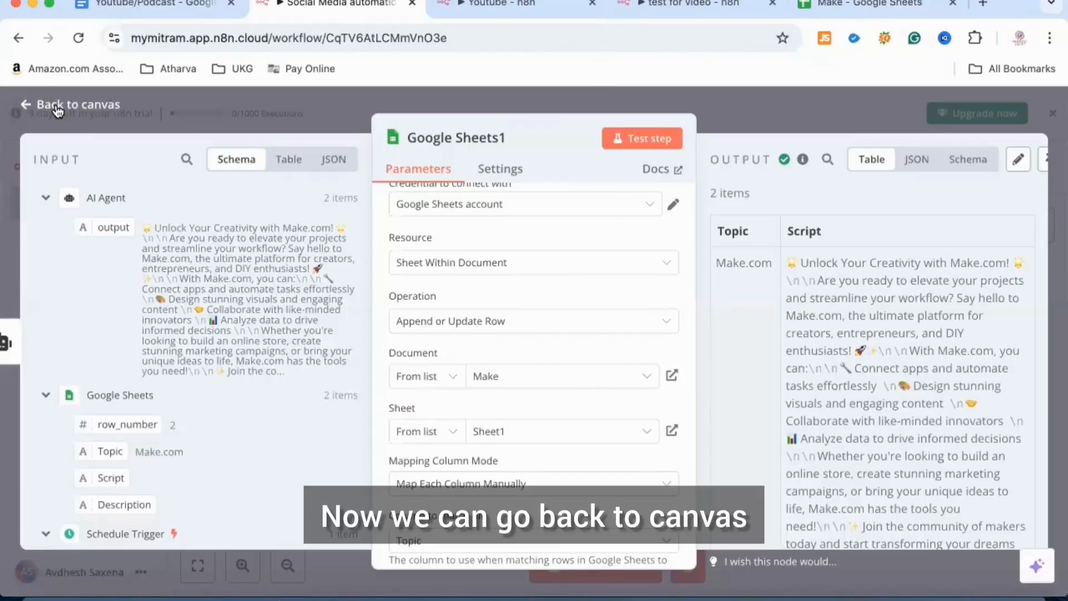
{"action": "left_click", "coordinate": [56, 104]}
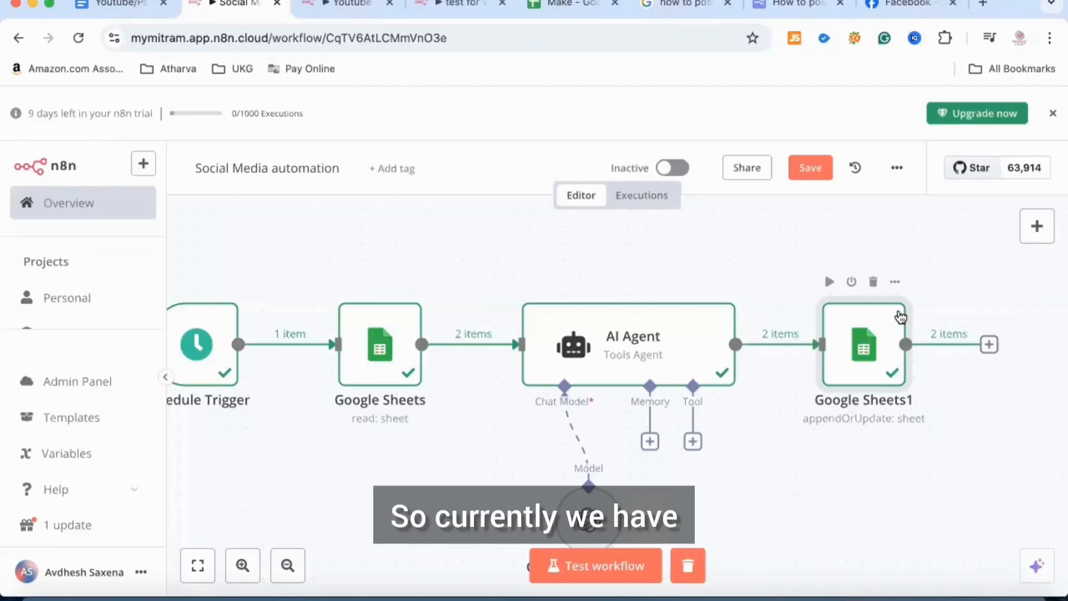
{"action": "left_click", "coordinate": [567, 5]}
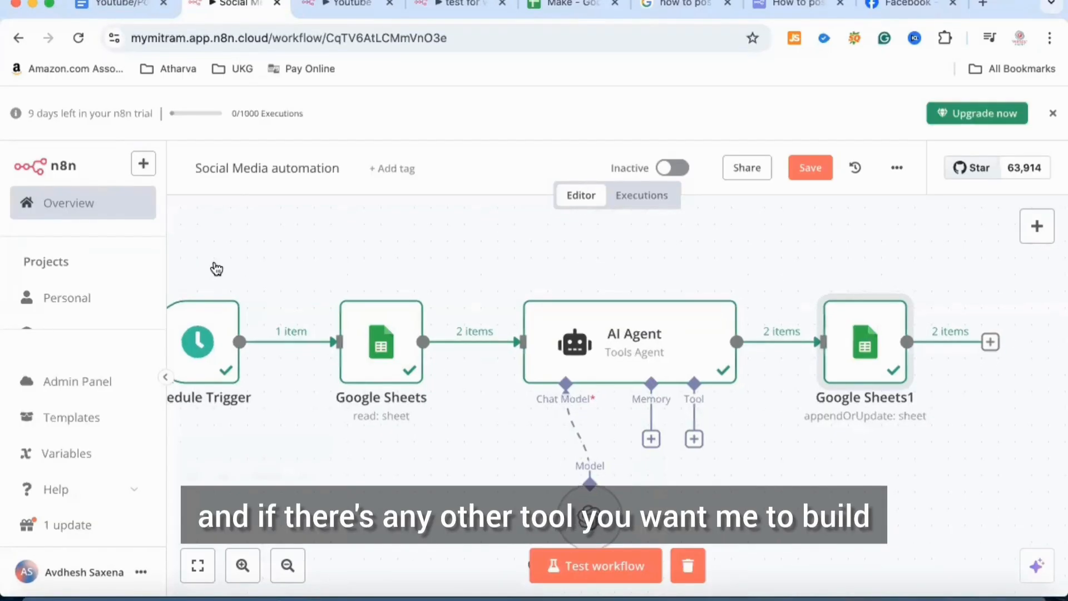
{"action": "scroll", "coordinate": [215, 262], "scroll_direction": "left", "scroll_amount": 3}
{"action": "scroll", "coordinate": [300, 267], "scroll_direction": "left", "scroll_amount": 3}
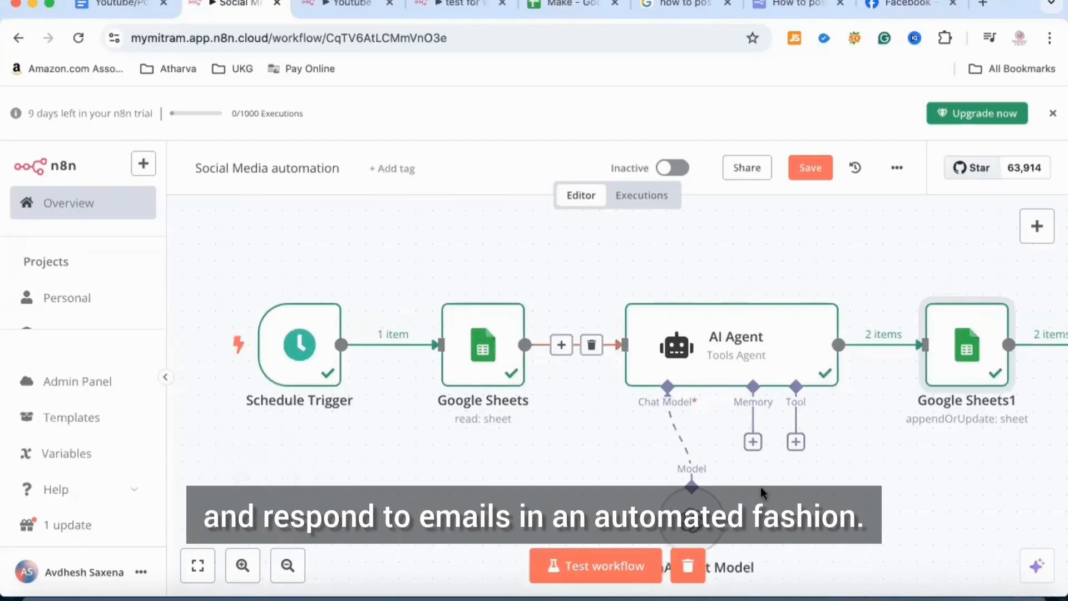
Browse the node categories that can follow the last Google Sheets node, including Human in the loop
{"action": "scroll", "coordinate": [890, 389], "scroll_direction": "right", "scroll_amount": 3}
{"action": "left_click", "coordinate": [1006, 312]}
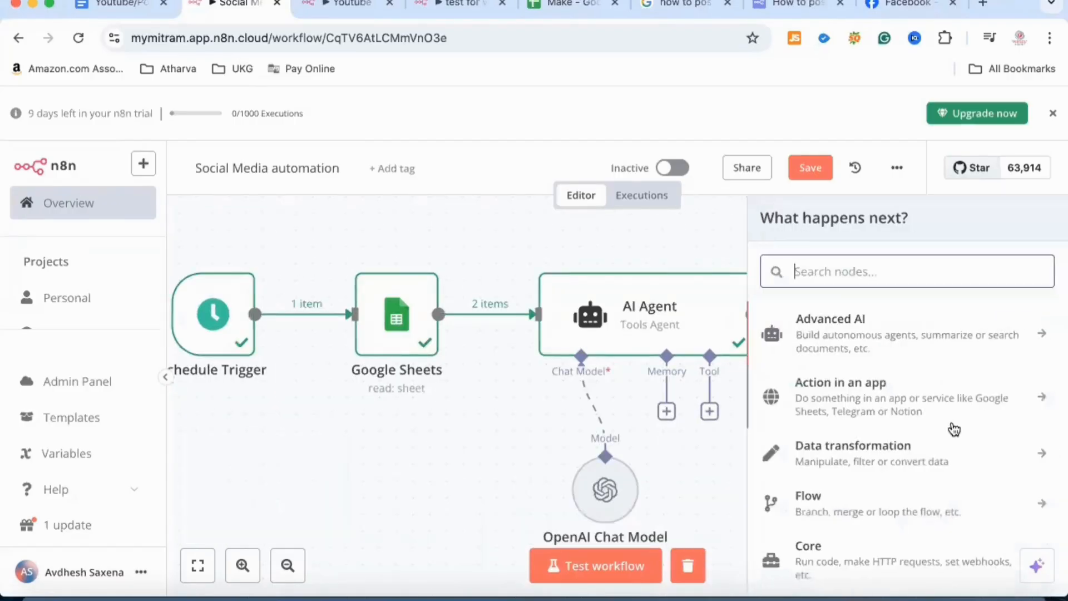
{"action": "scroll", "coordinate": [910, 360], "scroll_direction": "down", "scroll_amount": 3}
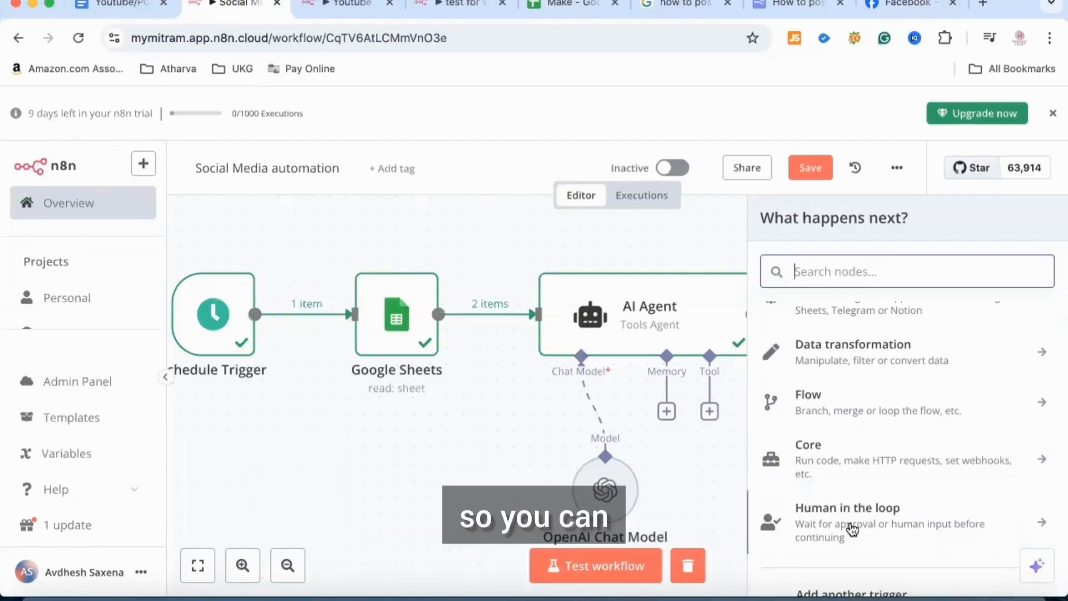
{"action": "scroll", "coordinate": [833, 524], "scroll_direction": "down", "scroll_amount": 2}
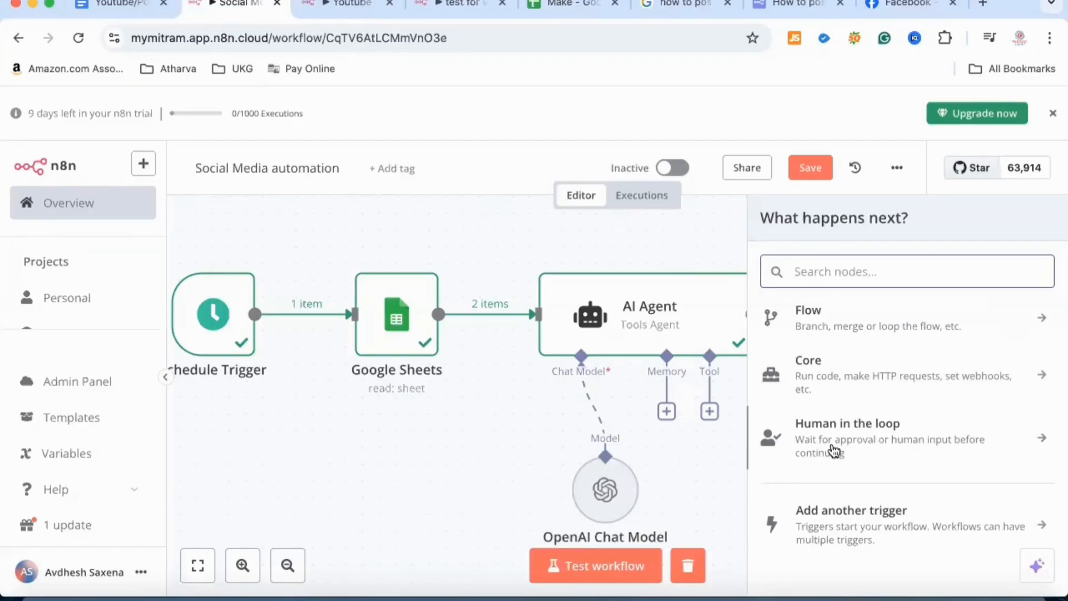
{"action": "scroll", "coordinate": [847, 488], "scroll_direction": "up", "scroll_amount": 1}
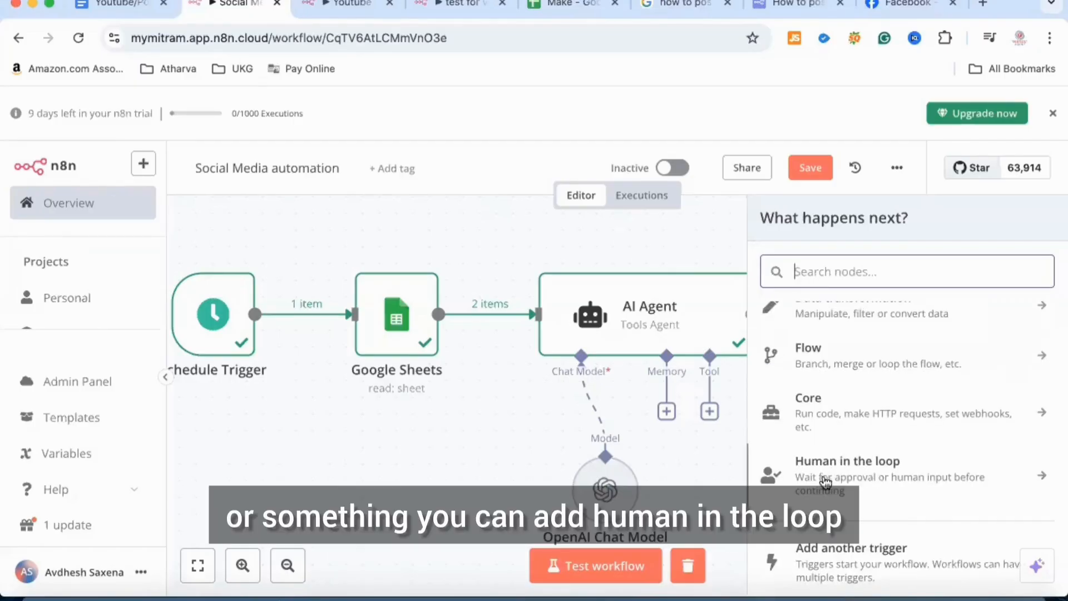
{"action": "scroll", "coordinate": [875, 489], "scroll_direction": "up", "scroll_amount": 4}
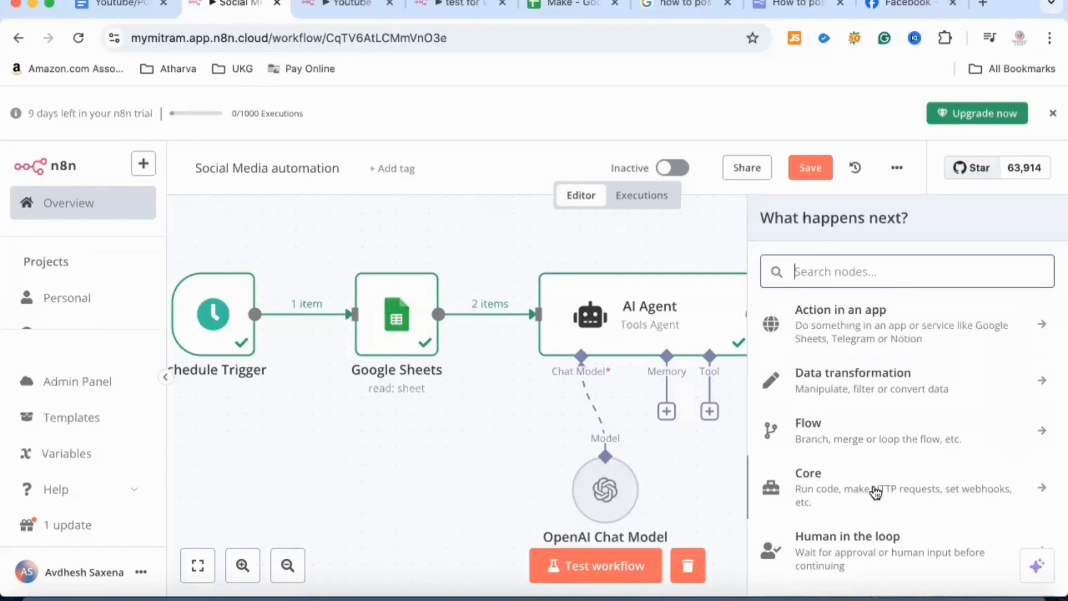
{"action": "scroll", "coordinate": [876, 493], "scroll_direction": "down", "scroll_amount": 5}
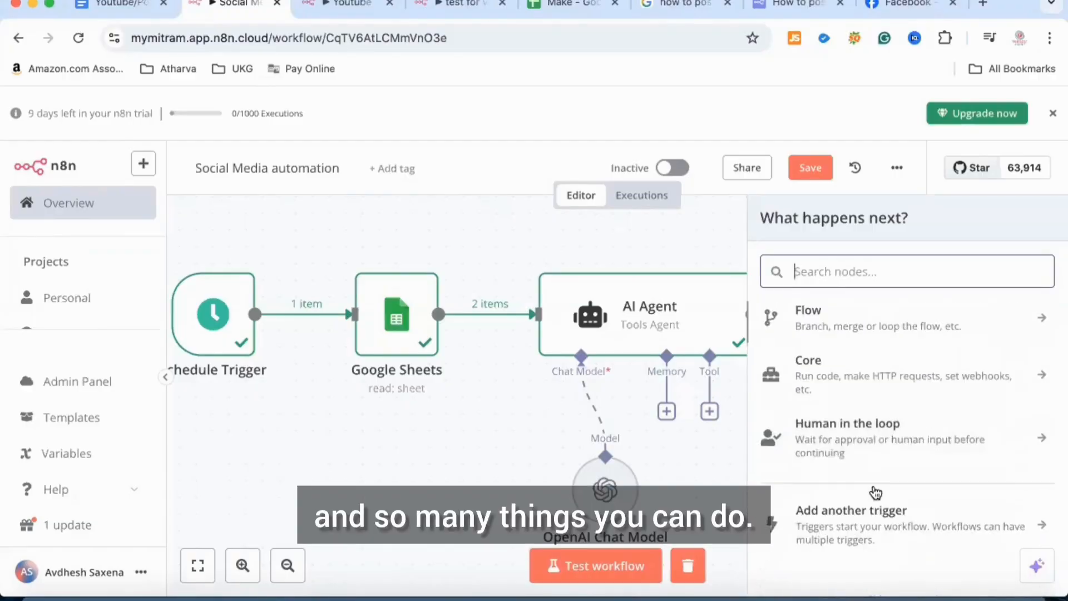